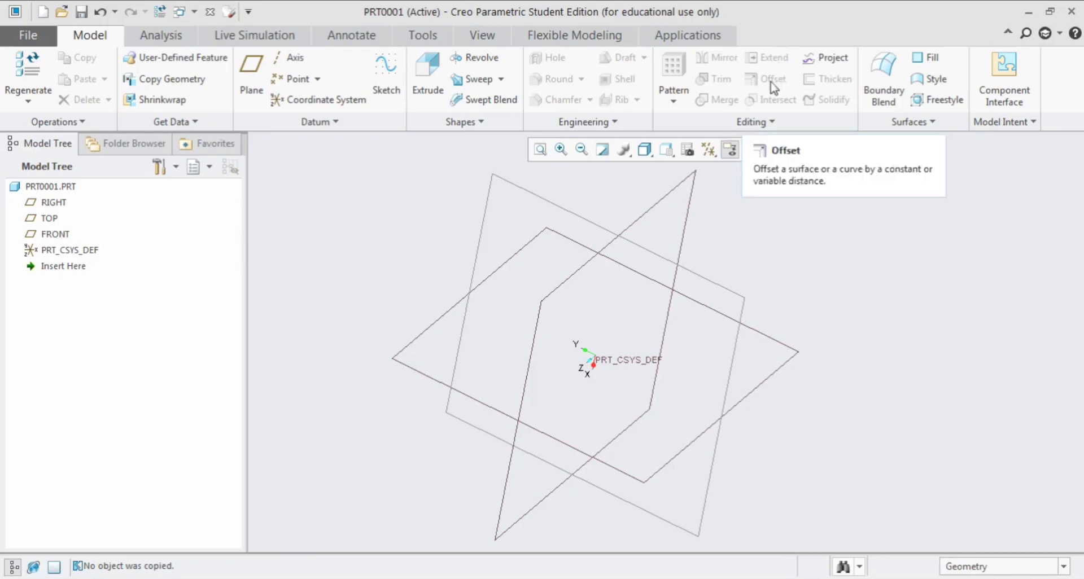
Step: Sketch a semicircular arc on the FRONT plane for an extrusion, centred on the vertical reference, and accept the switch to a surface feature
click(487, 217)
key(ctrl+d)
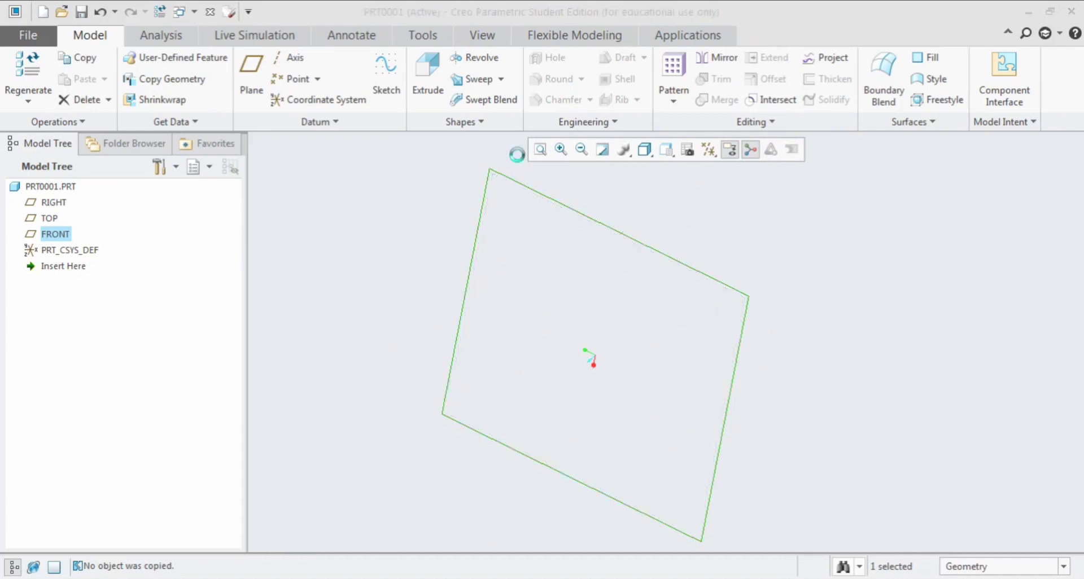
click(433, 95)
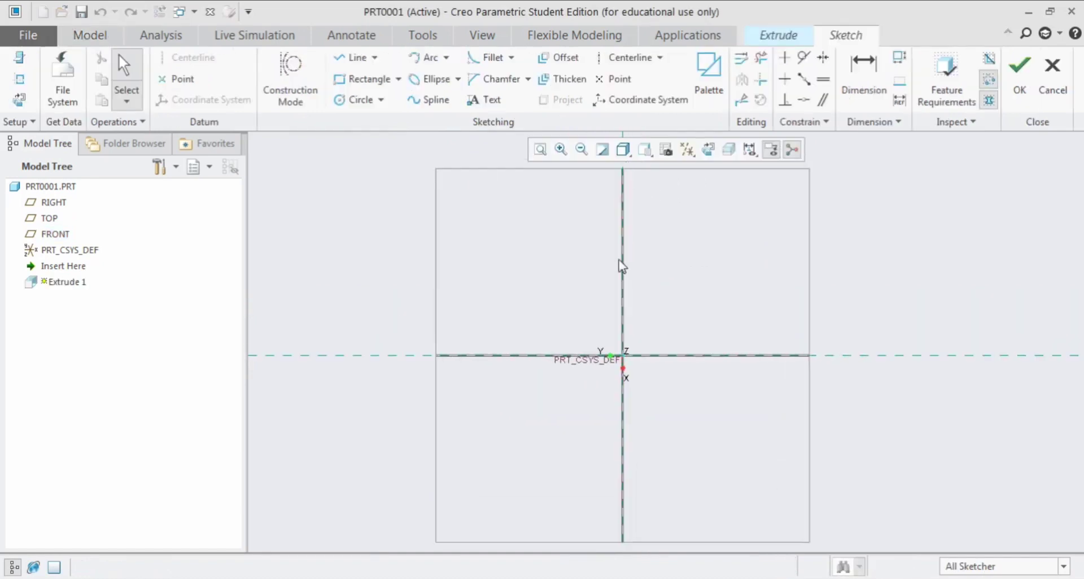
click(419, 57)
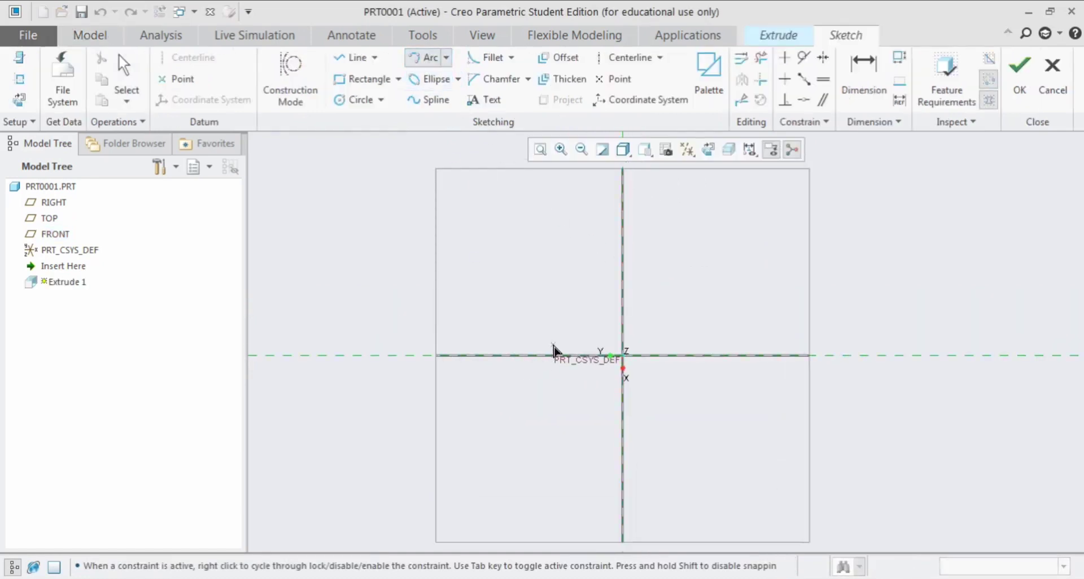
click(545, 355)
click(699, 356)
click(683, 316)
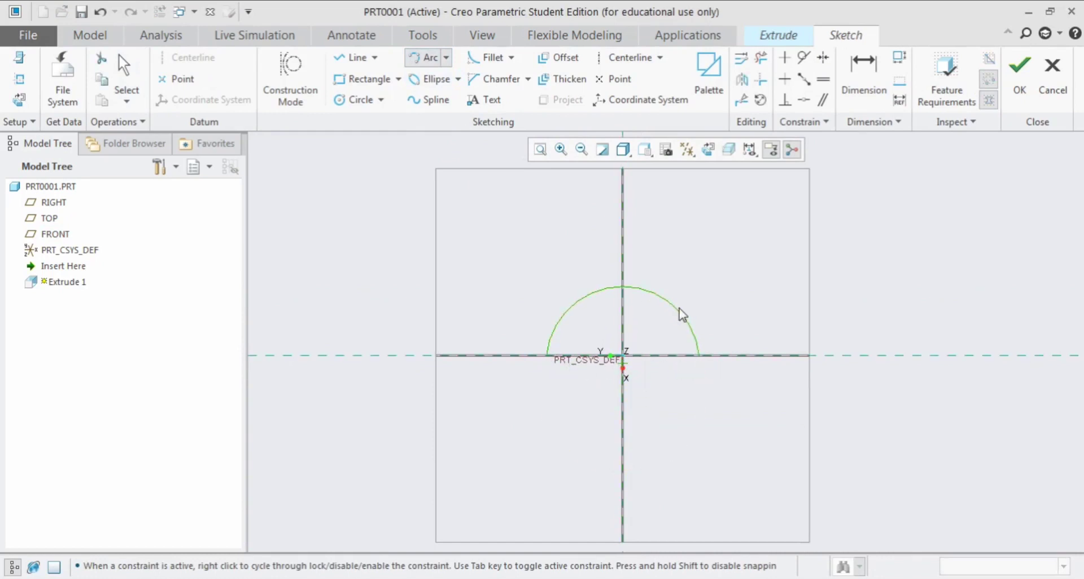
middle_click(697, 274)
click(1013, 80)
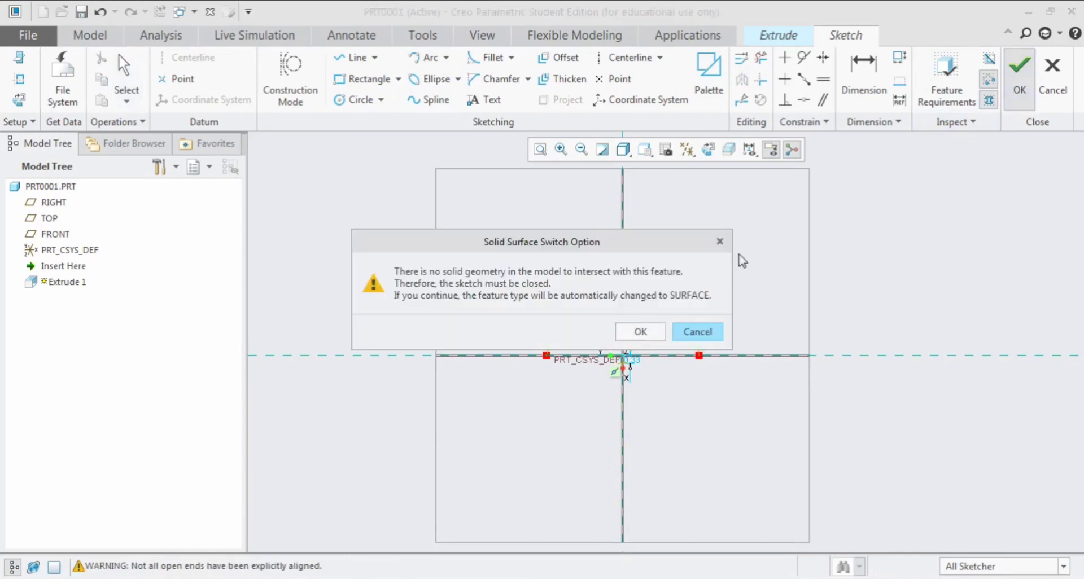
click(637, 330)
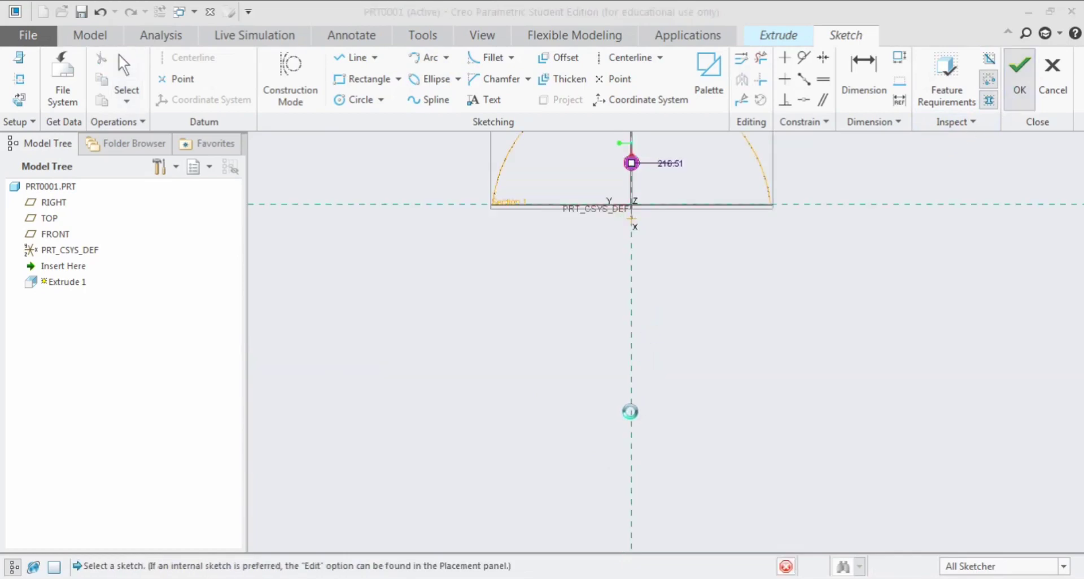
Step: Set the surface extrusion depth to about 164.30 and complete the feature
scroll(653, 305, down, 4)
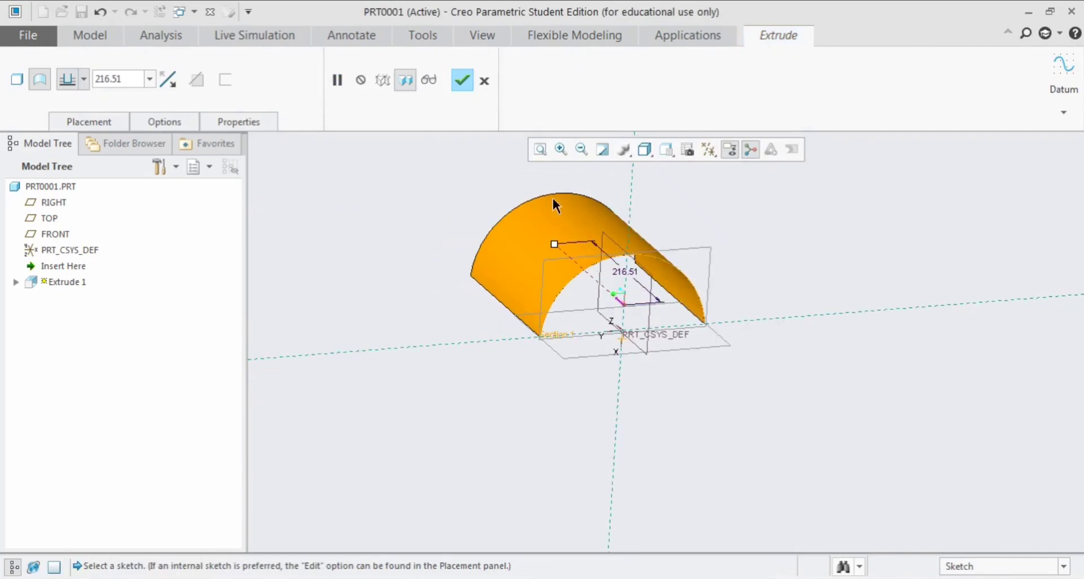
scroll(556, 204, up, 2)
drag(557, 257, 581, 277)
middle_drag(582, 276, 627, 286)
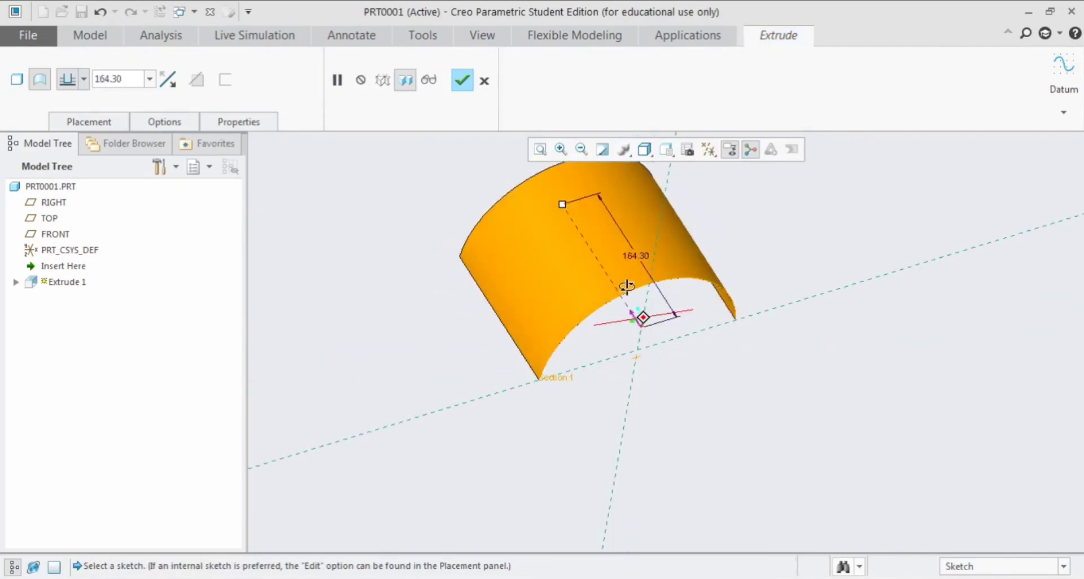
click(462, 81)
click(445, 282)
Step: Start the Extend operation on the curved front edge of the extruded surface
middle_drag(448, 435, 441, 367)
scroll(653, 208, up, 3)
middle_drag(653, 208, 627, 269)
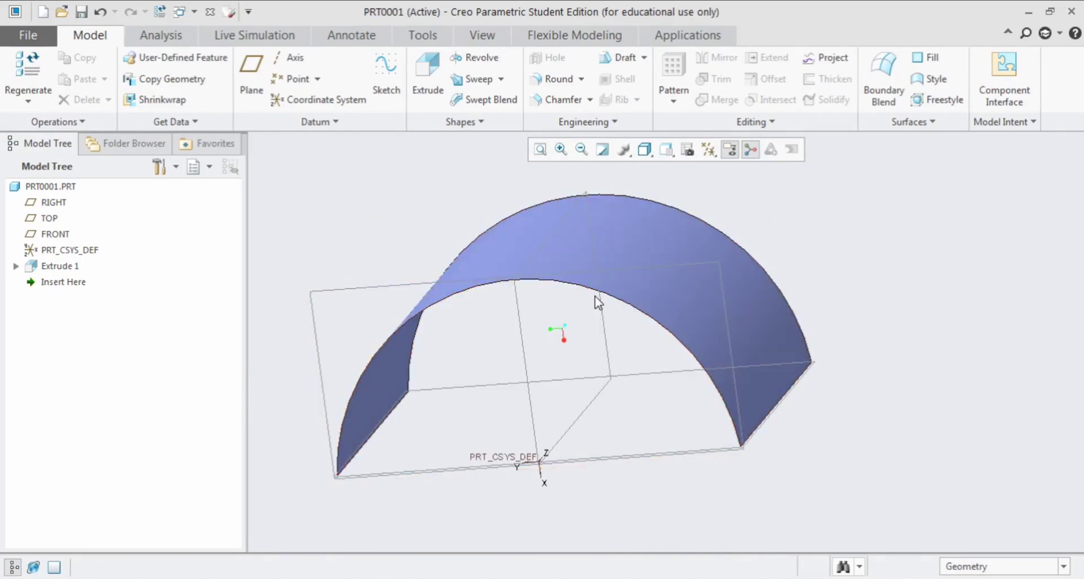
mouse_move(590, 314)
middle_down()
mouse_move(583, 300)
mouse_move(562, 328)
mouse_move(583, 304)
mouse_move(576, 316)
middle_up()
scroll(588, 308, down, 2)
scroll(586, 293, up, 2)
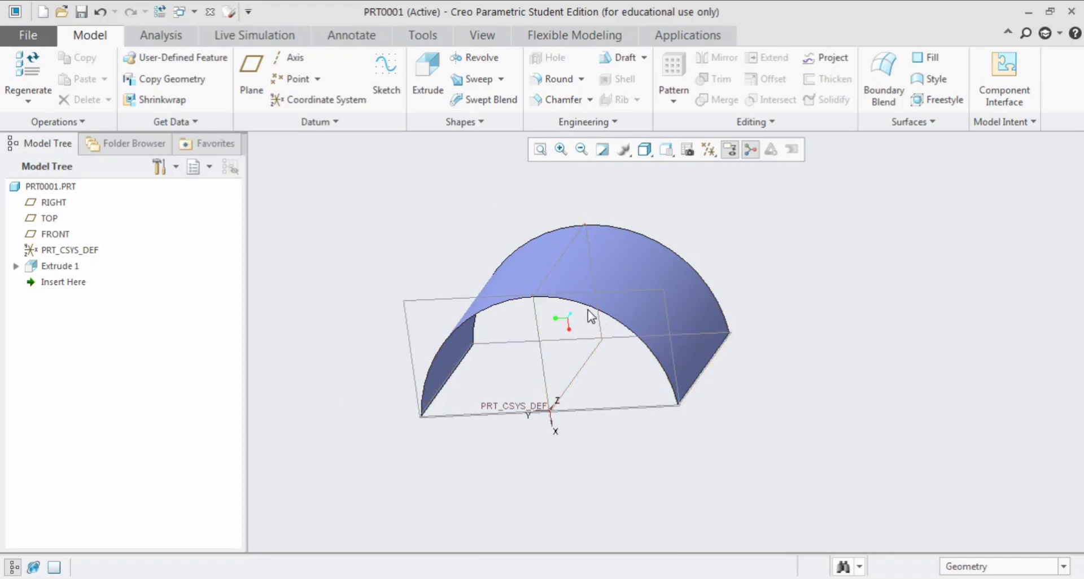
click(593, 312)
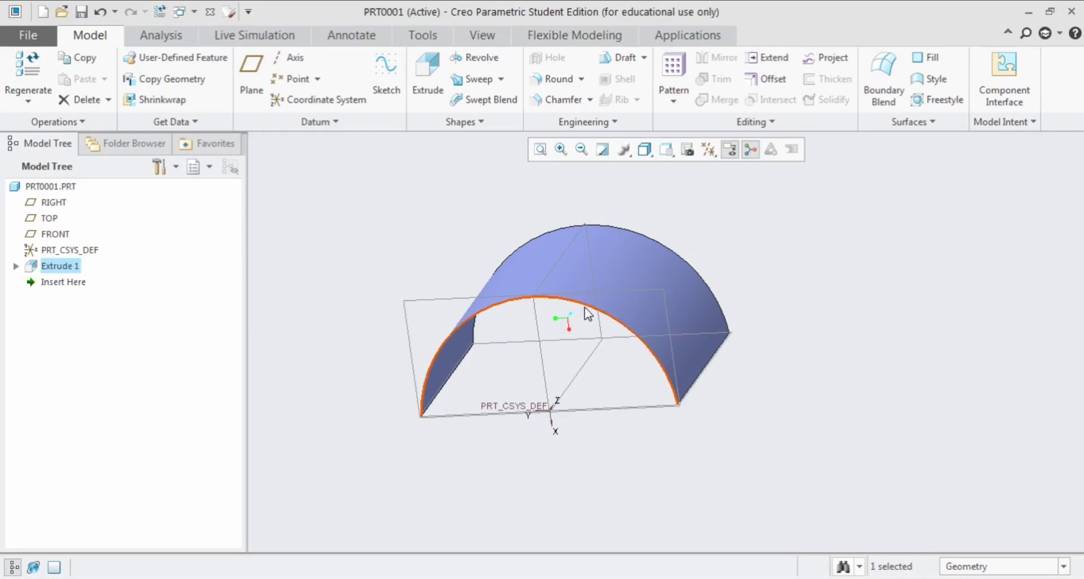
click(770, 60)
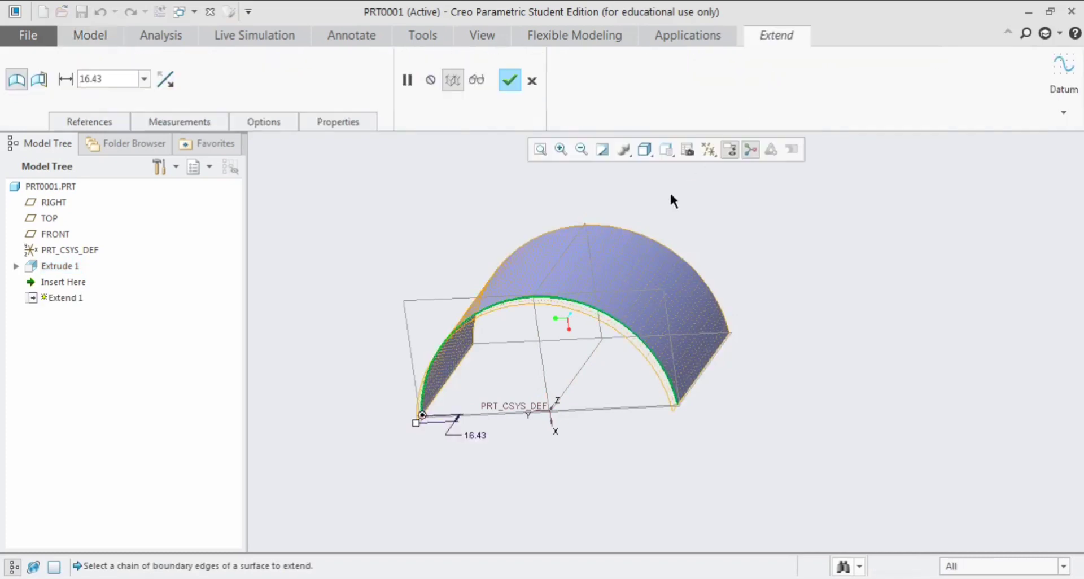
Step: Lengthen the extension of the curved edge to about 96.50 and preview the extended surface
middle_drag(572, 198, 466, 399)
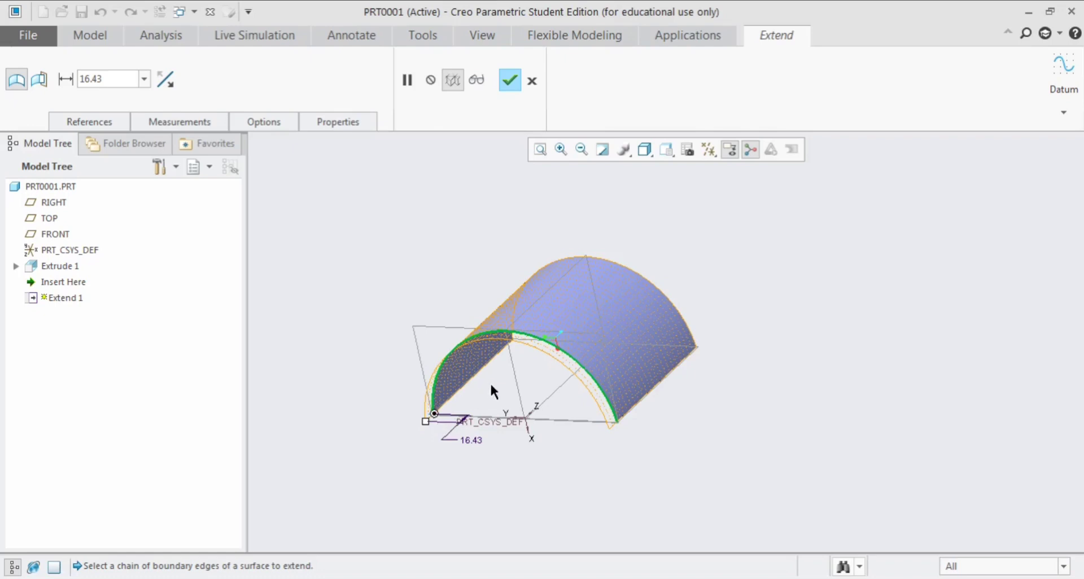
middle_drag(489, 382, 454, 408)
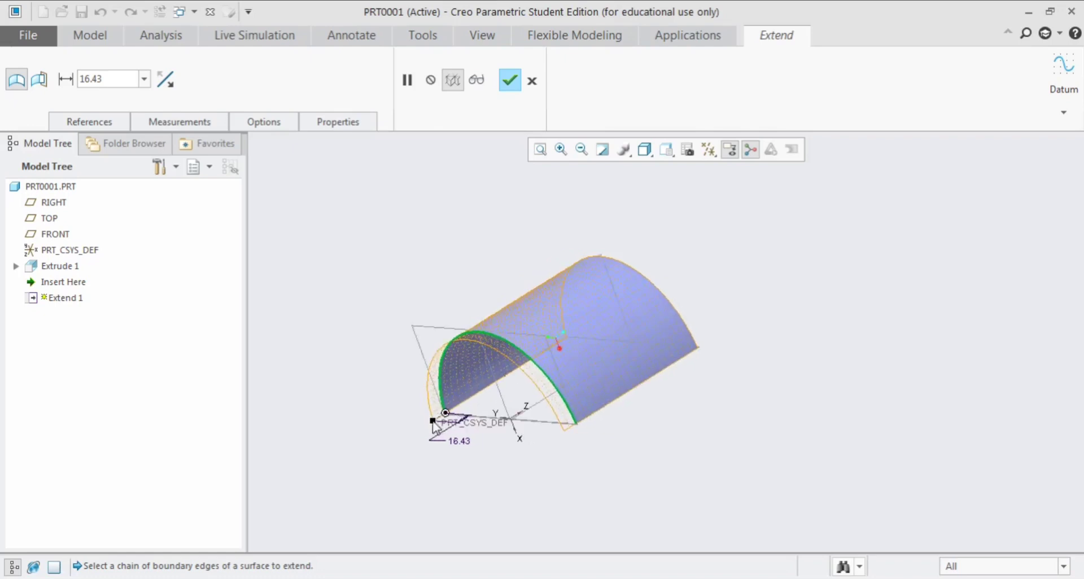
drag(433, 424, 378, 466)
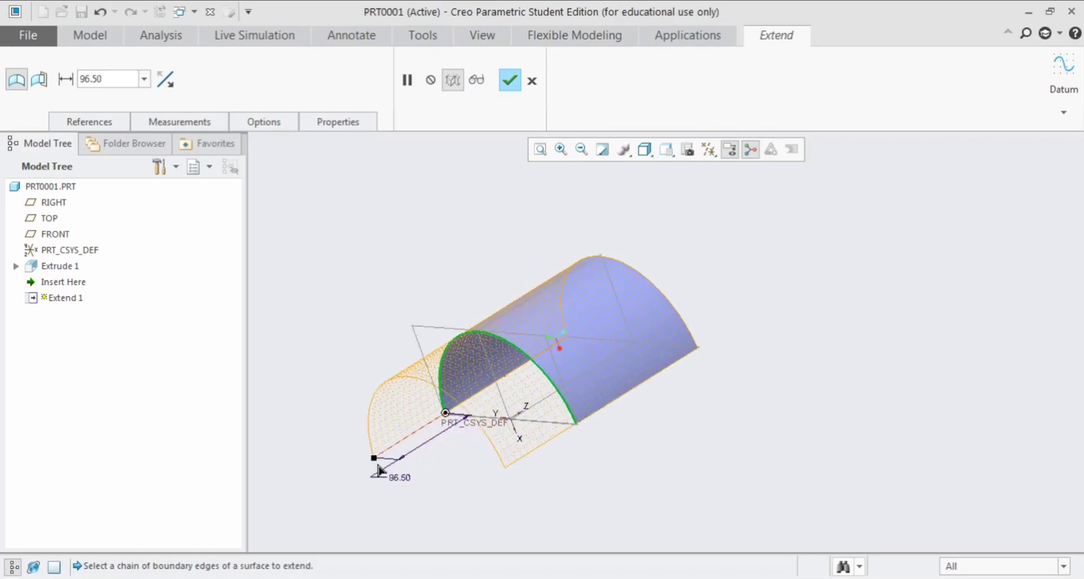
middle_drag(482, 457, 452, 448)
click(476, 80)
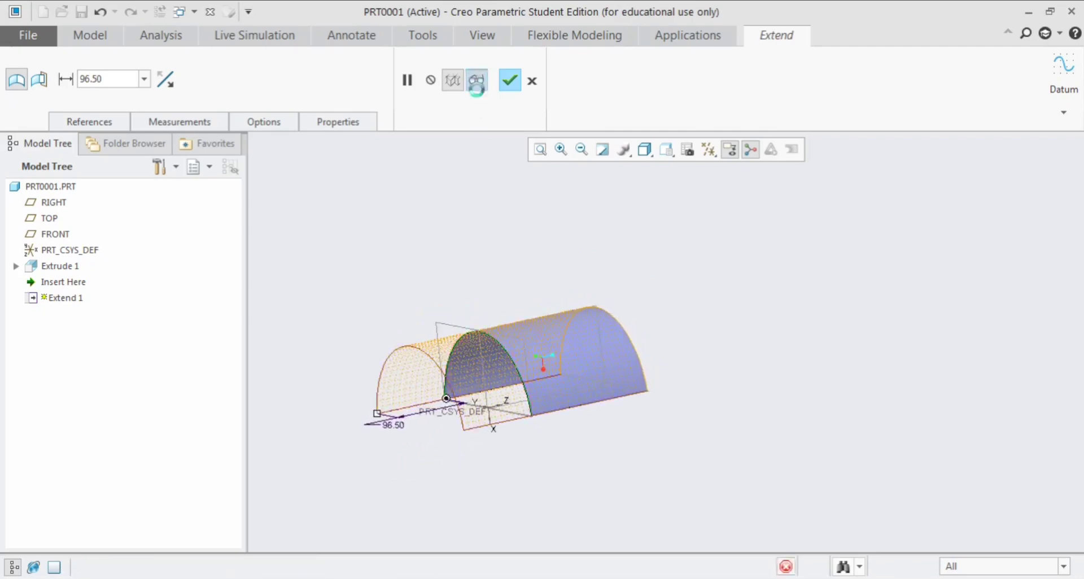
click(479, 81)
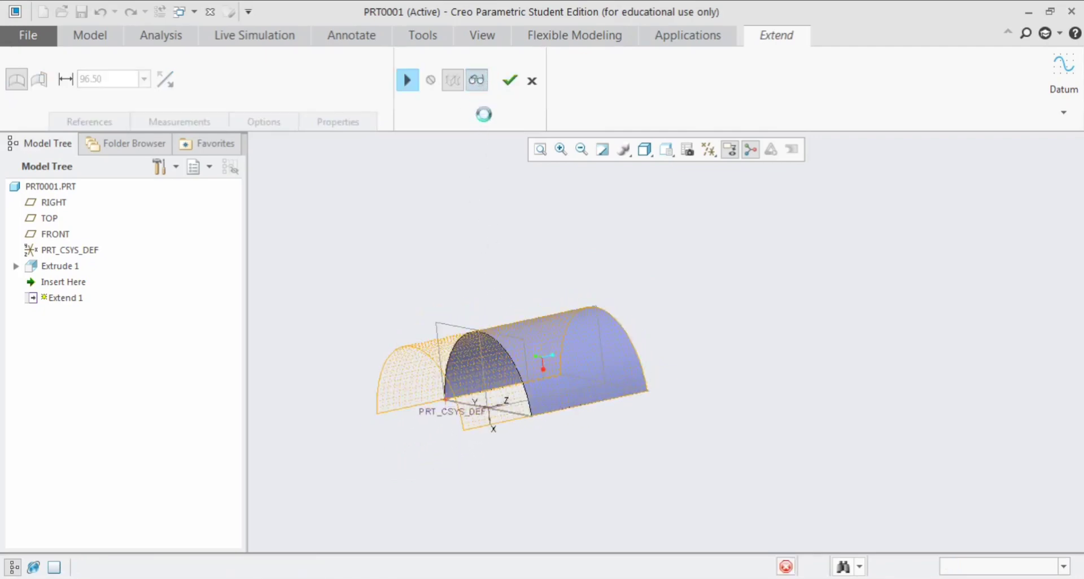
middle_drag(472, 289, 477, 311)
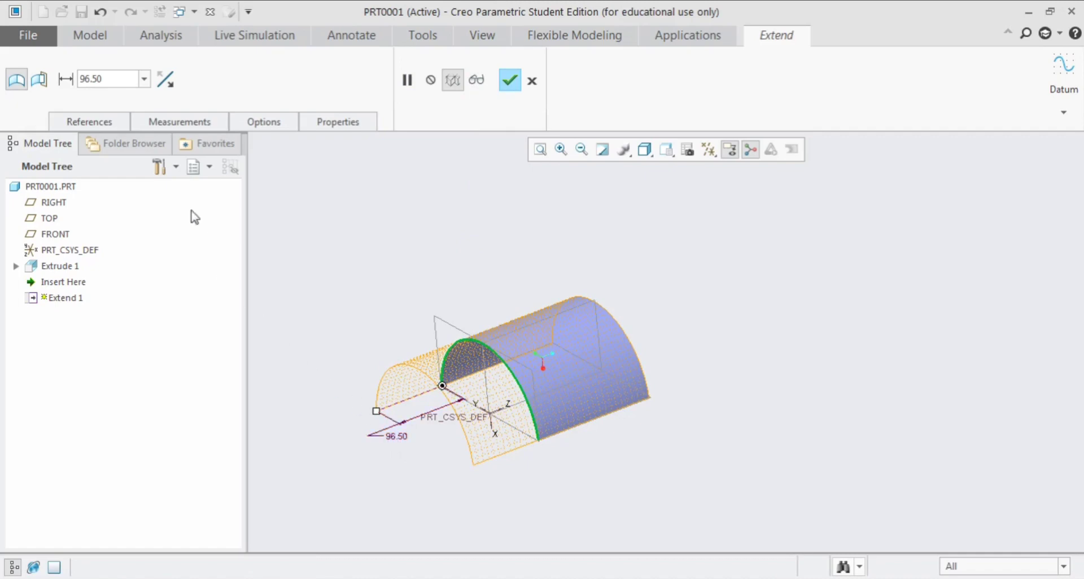
Step: Set the extension distance to 130 and preview the extended surface
double_click(117, 80)
text(130)
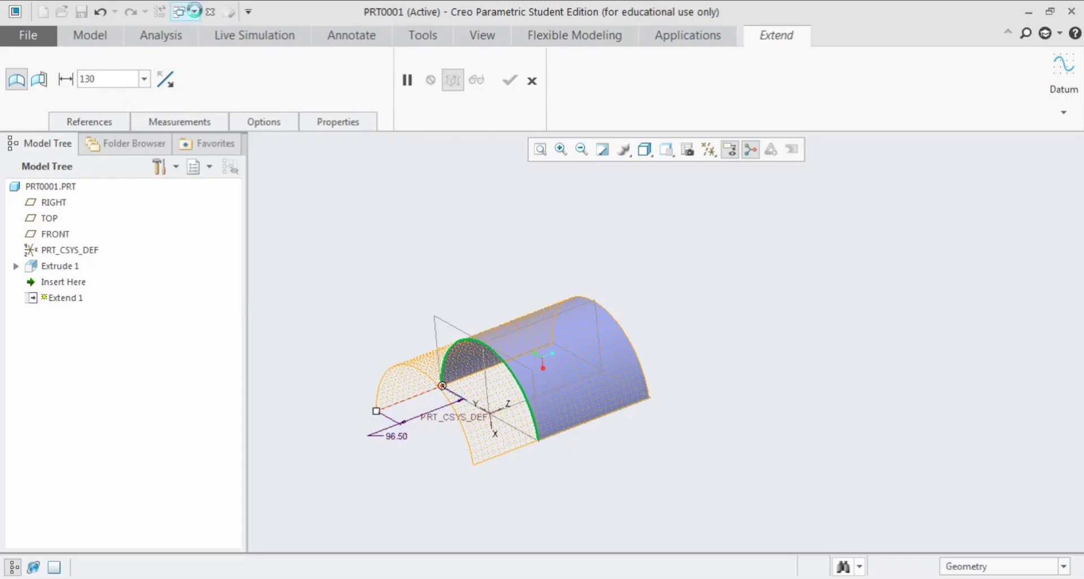
key(Return)
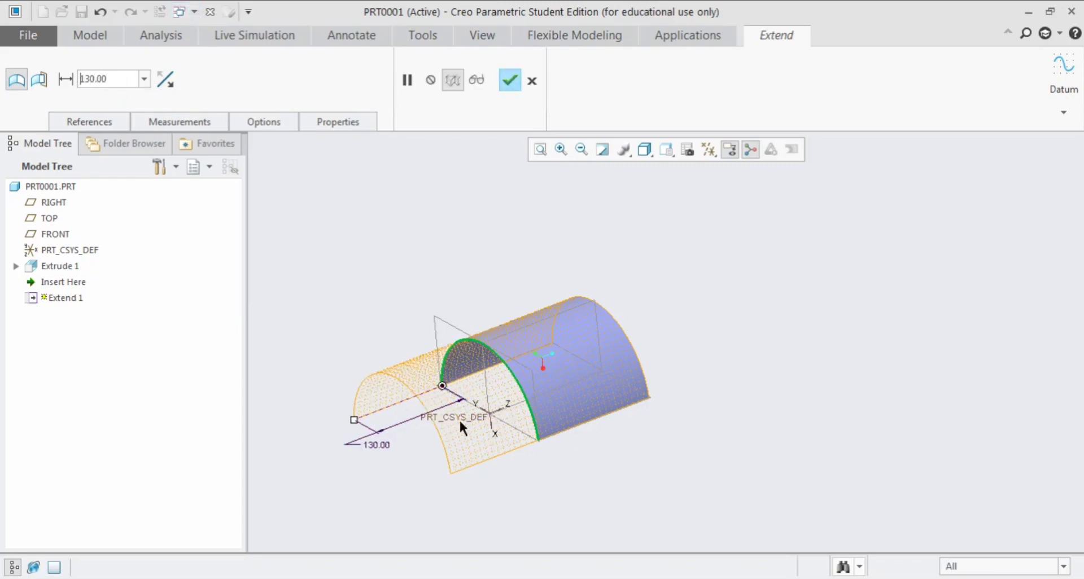
mouse_move(459, 418)
middle_down()
mouse_move(479, 421)
mouse_move(466, 419)
middle_up()
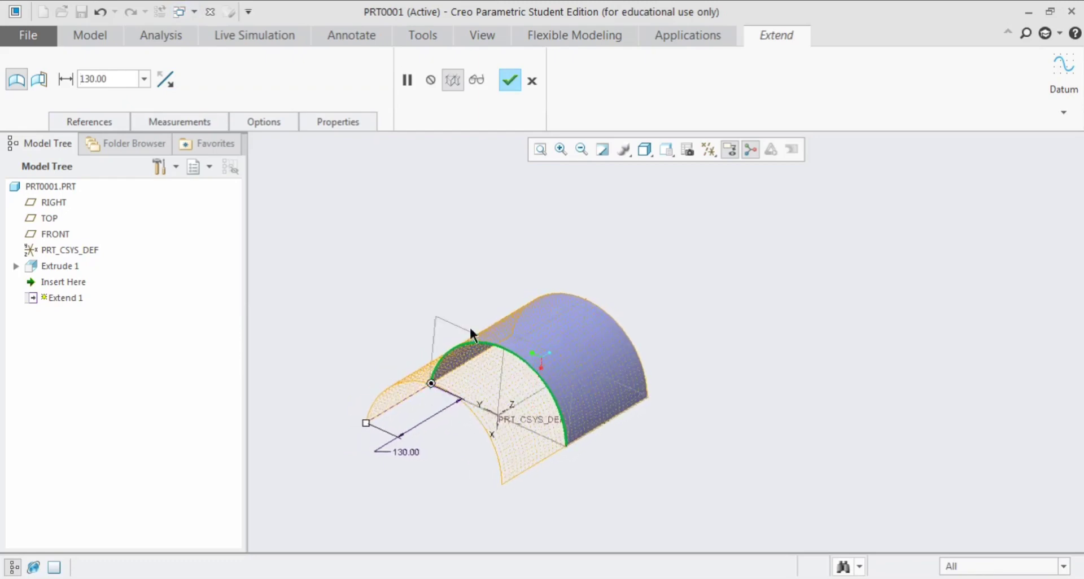
click(477, 80)
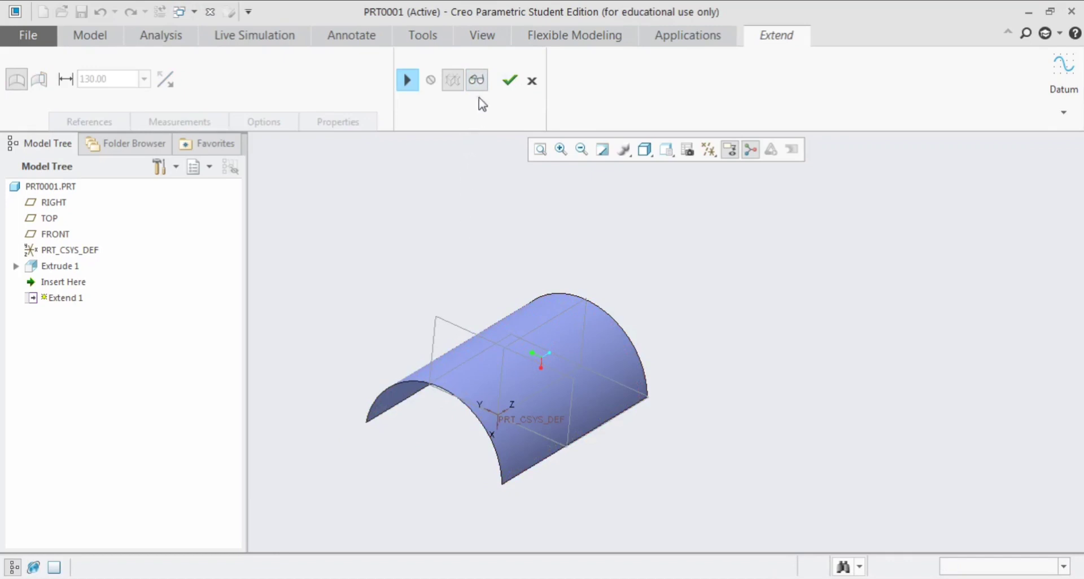
click(478, 80)
middle_drag(475, 269, 453, 287)
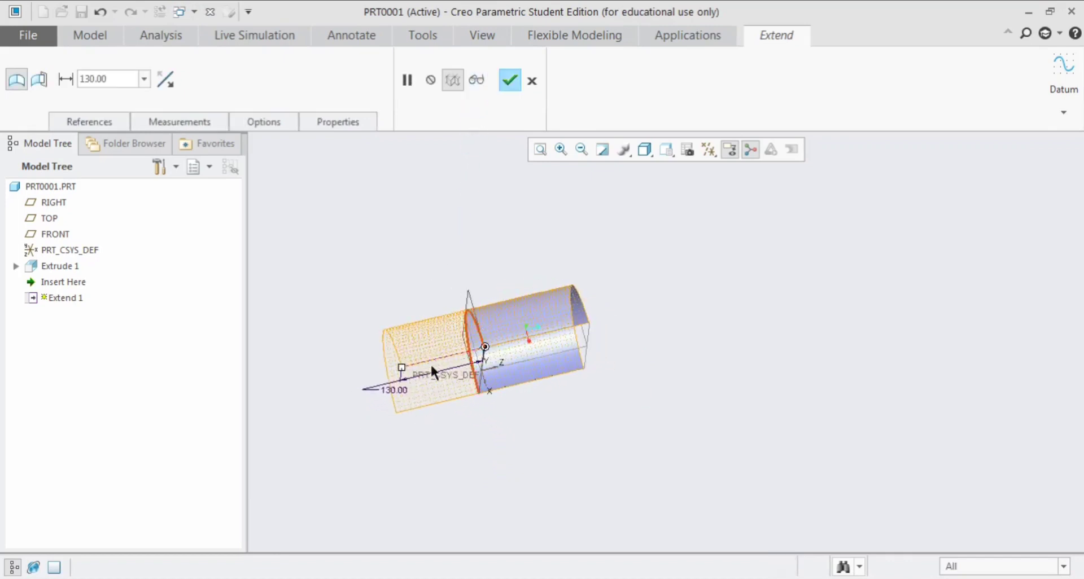
Step: Reduce the extension distance to about 105 and try the straight side edge as the boundary before returning to the curved edge
drag(402, 368, 469, 372)
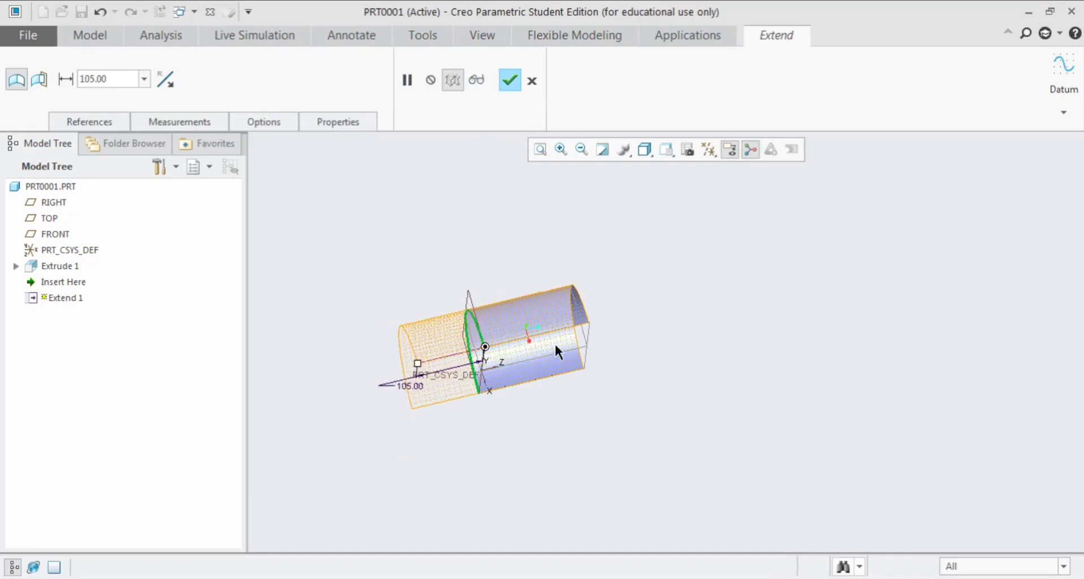
middle_drag(555, 342, 598, 294)
scroll(538, 335, down, 2)
middle_drag(556, 374, 555, 345)
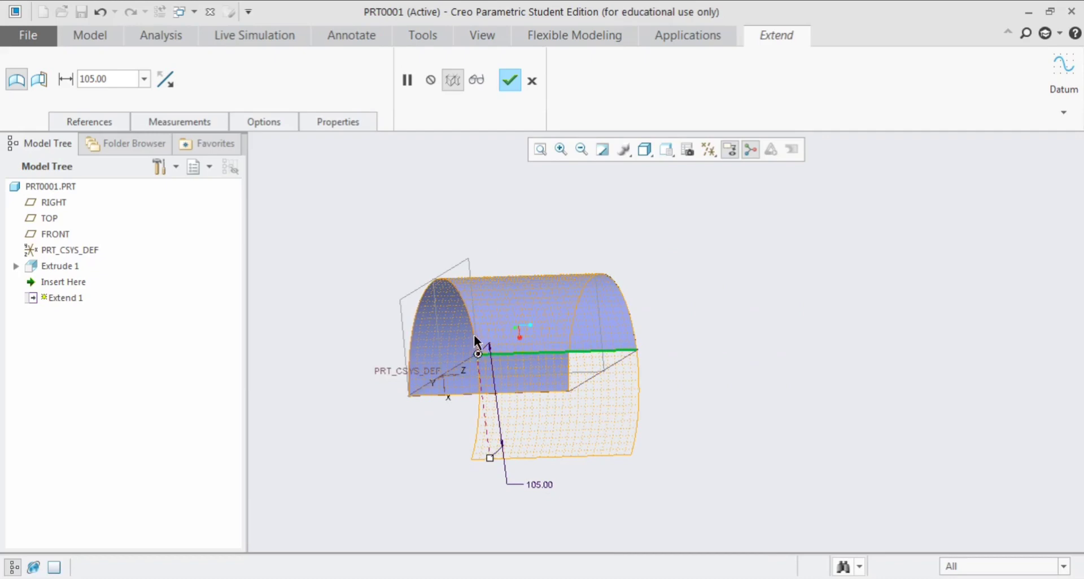
middle_drag(475, 342, 534, 349)
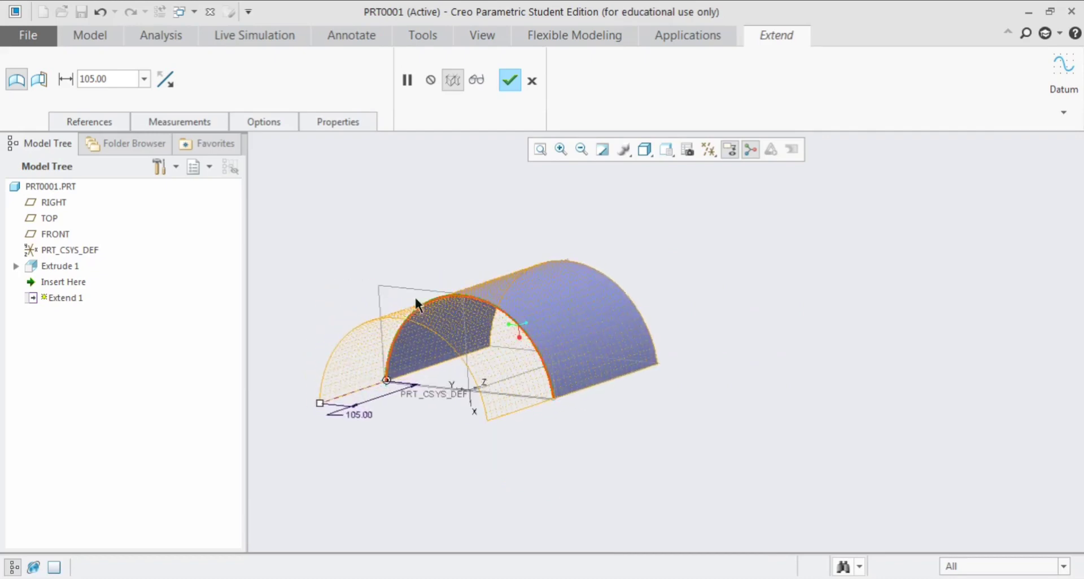
Step: Flip the extension direction and back outward, and shorten the distance to about 75.60
click(164, 82)
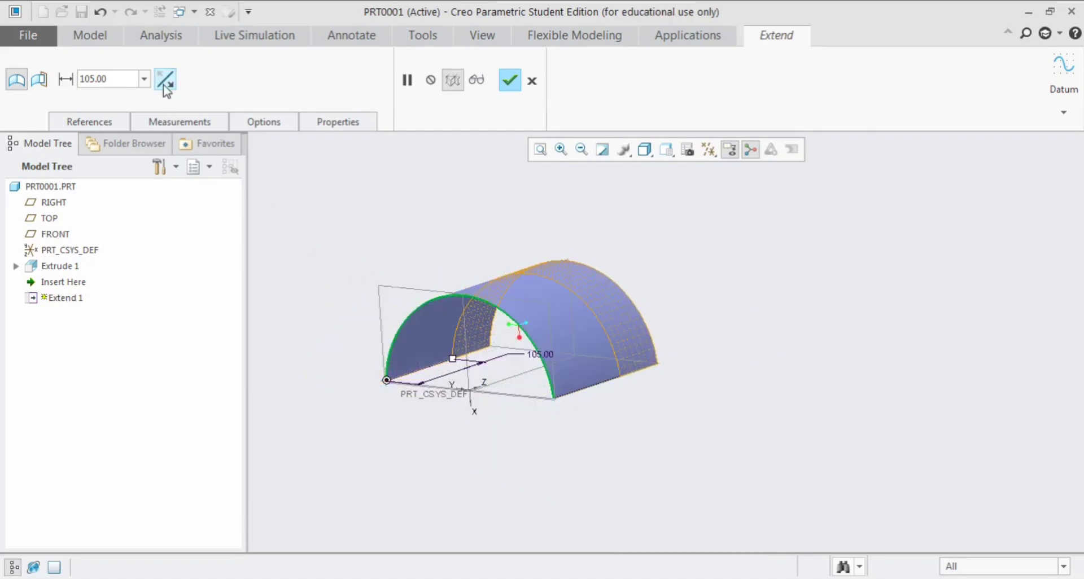
click(164, 84)
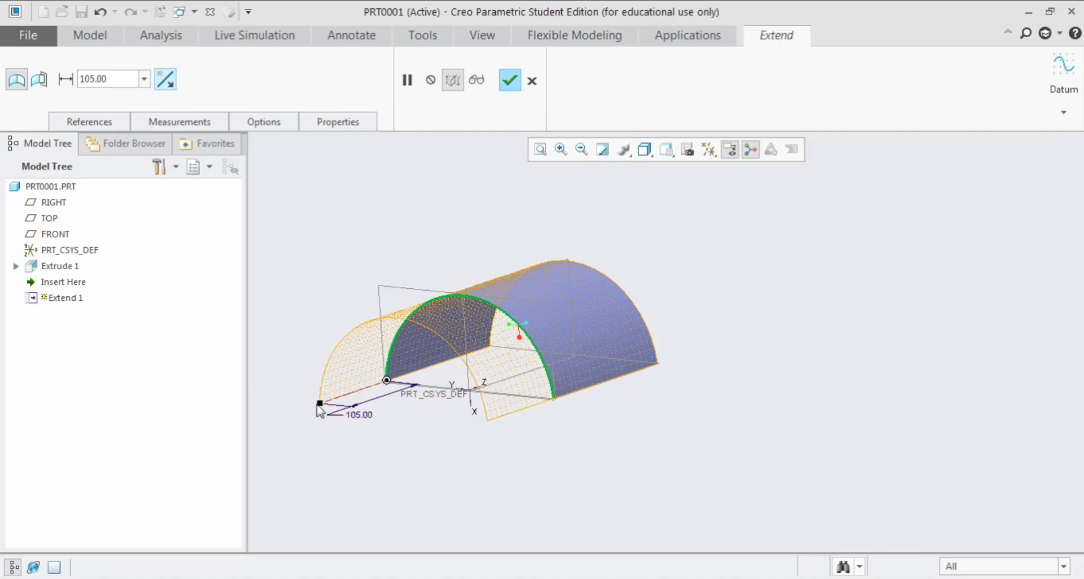
mouse_move(319, 403)
mouse_down()
mouse_move(433, 371)
mouse_move(337, 397)
mouse_up()
middle_drag(392, 402, 424, 407)
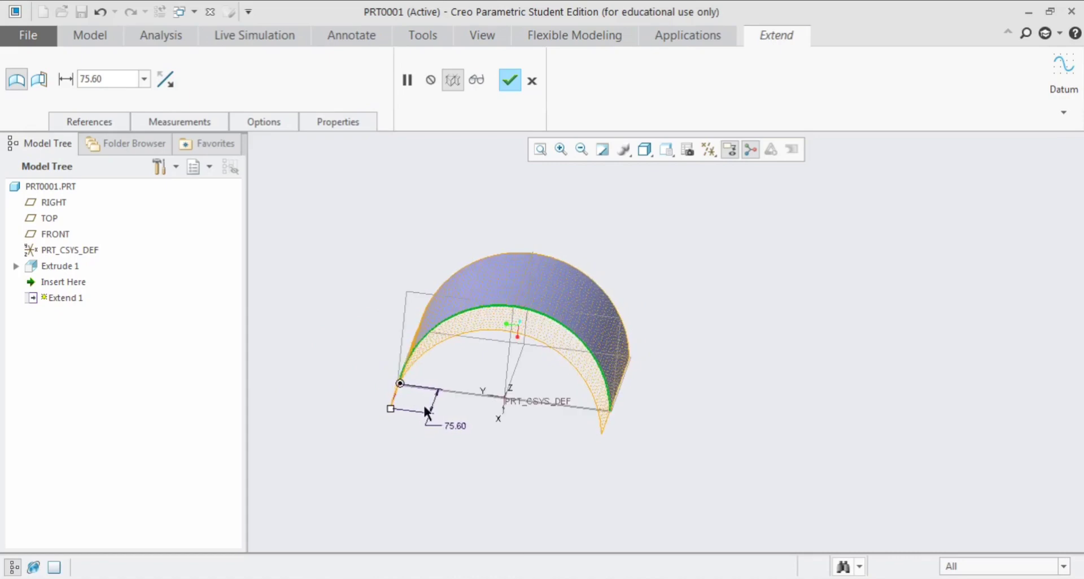
Step: Edit the boundary edge chain of the extension and add the two straight side edges adjacent to the curved edge
click(100, 124)
scroll(418, 380, up, 3)
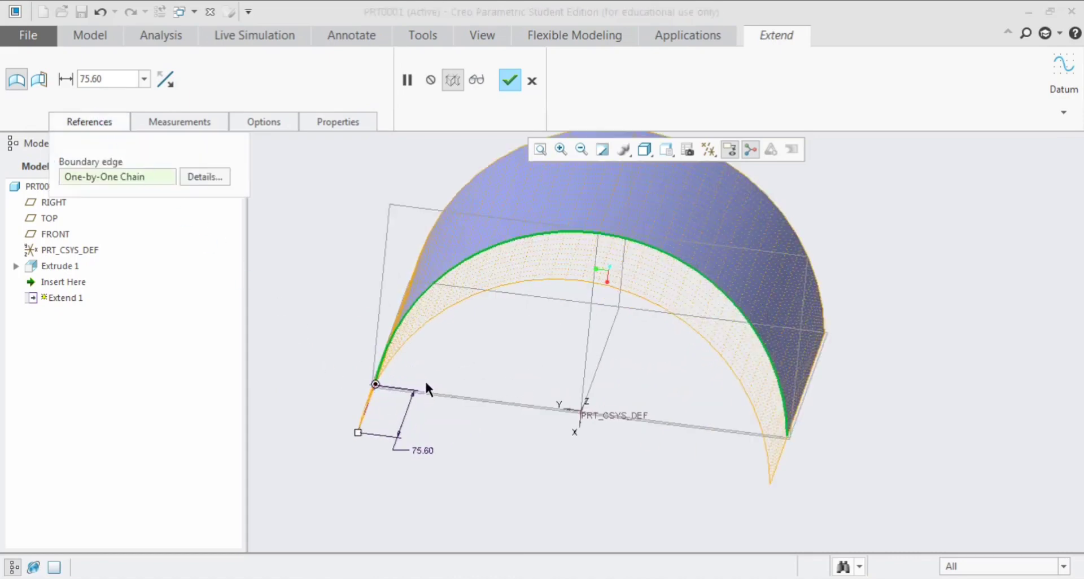
middle_drag(425, 380, 477, 394)
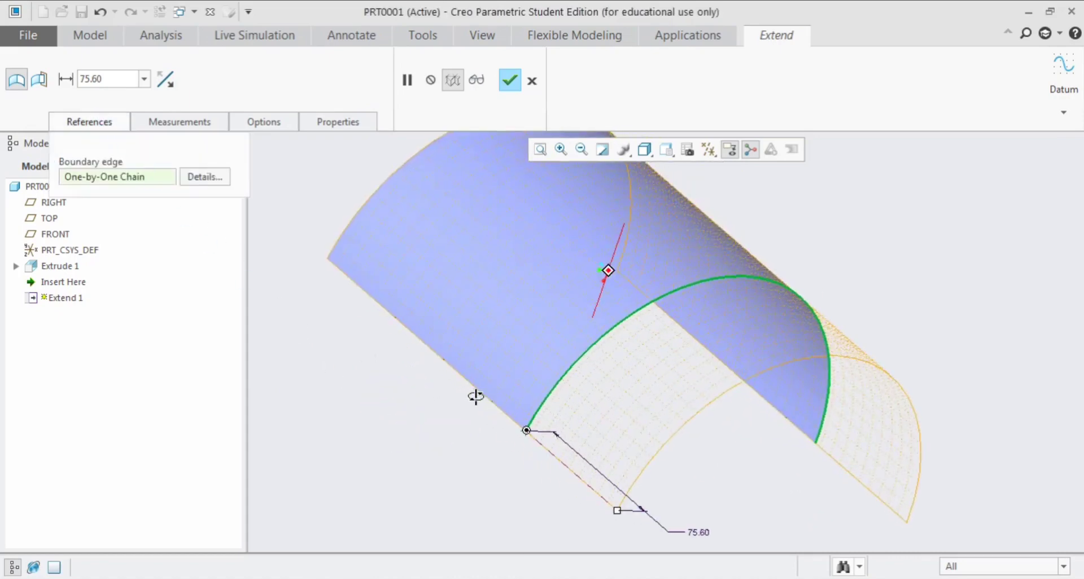
click(205, 177)
scroll(415, 309, down, 1)
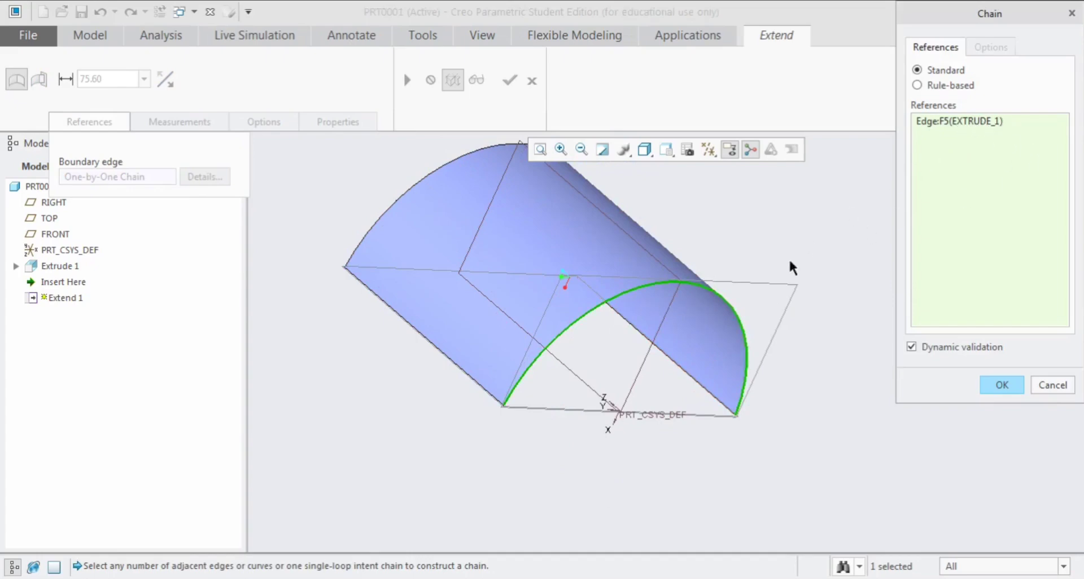
middle_drag(794, 261, 734, 282)
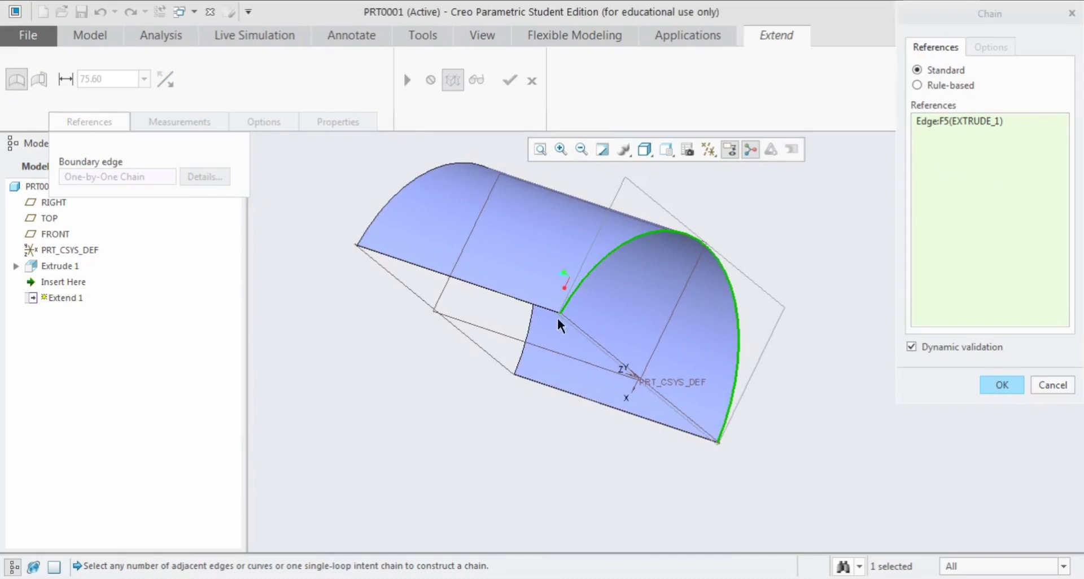
ctrl+click(516, 301)
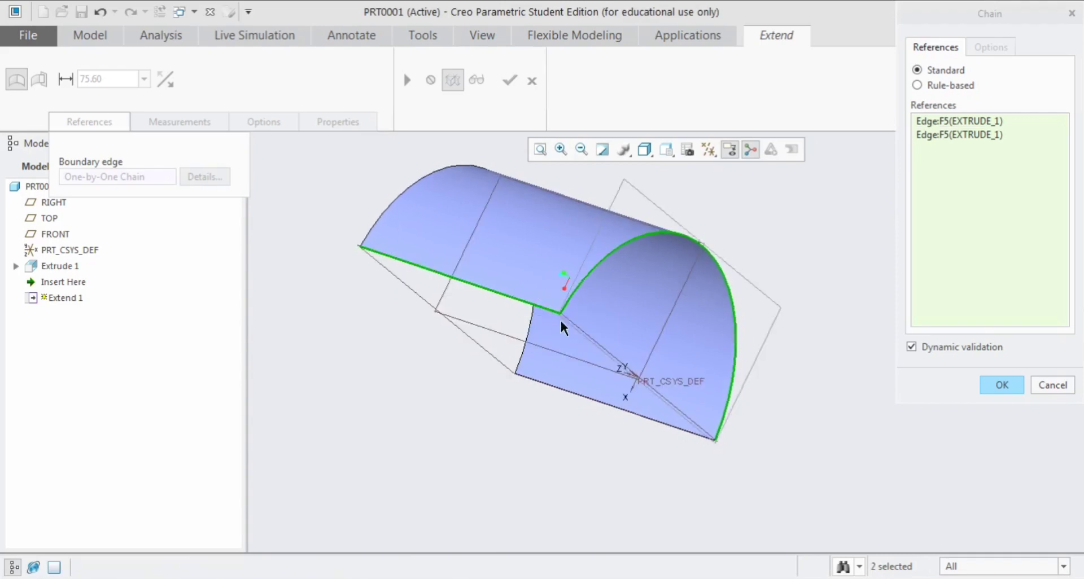
middle_drag(574, 327, 631, 408)
ctrl+click(654, 439)
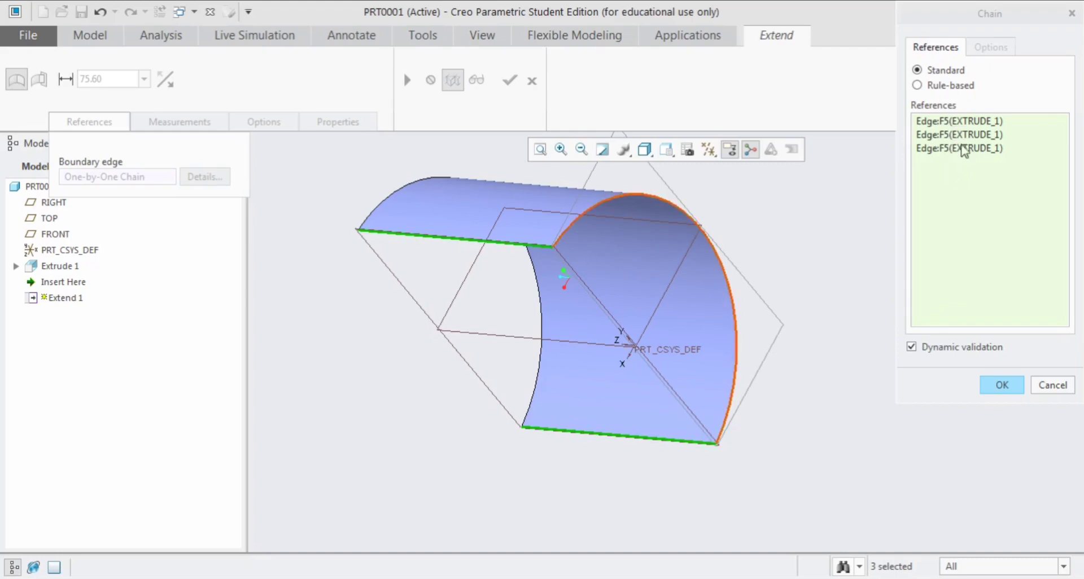
Step: Accept the three-edge boundary chain and preview the extension on the curved edge and both straight sides
click(1003, 386)
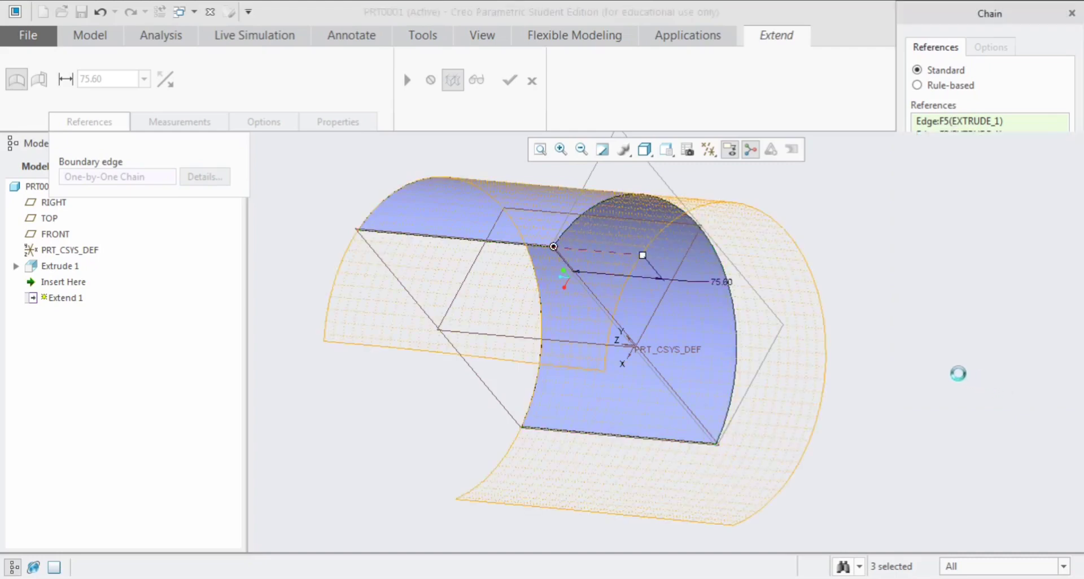
middle_drag(946, 363, 917, 380)
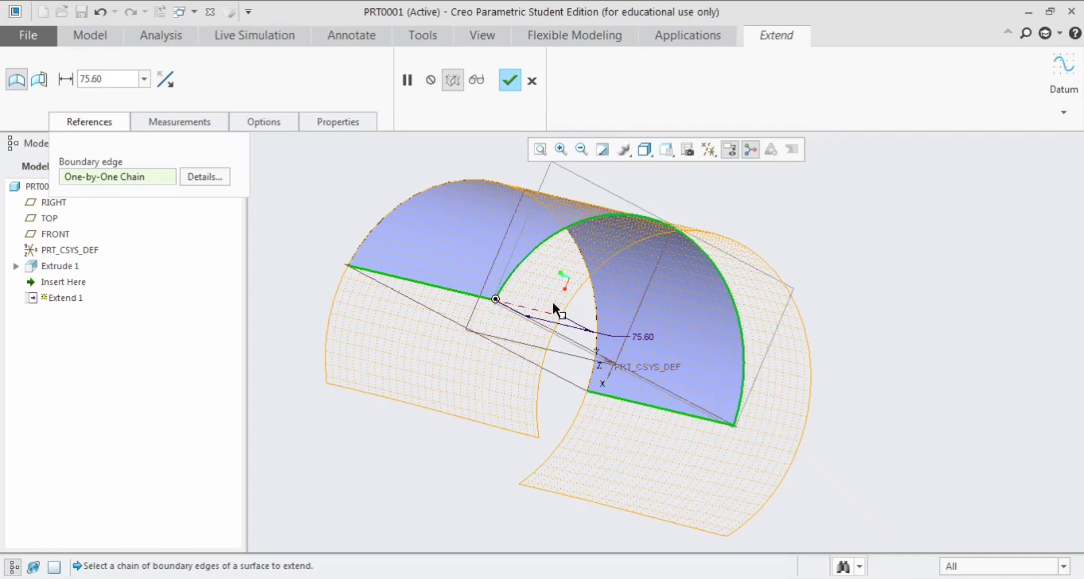
click(478, 79)
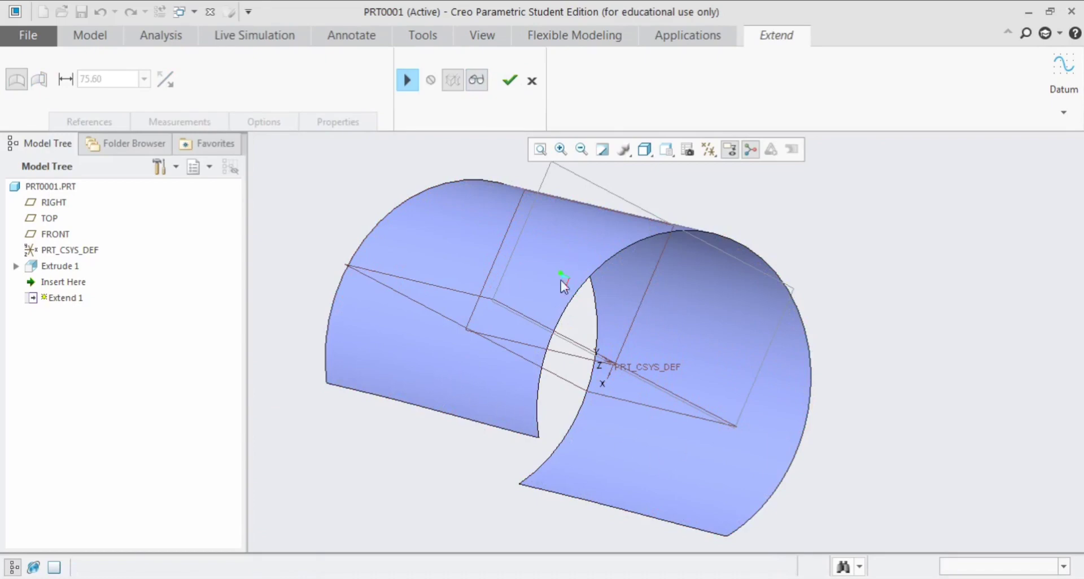
click(485, 83)
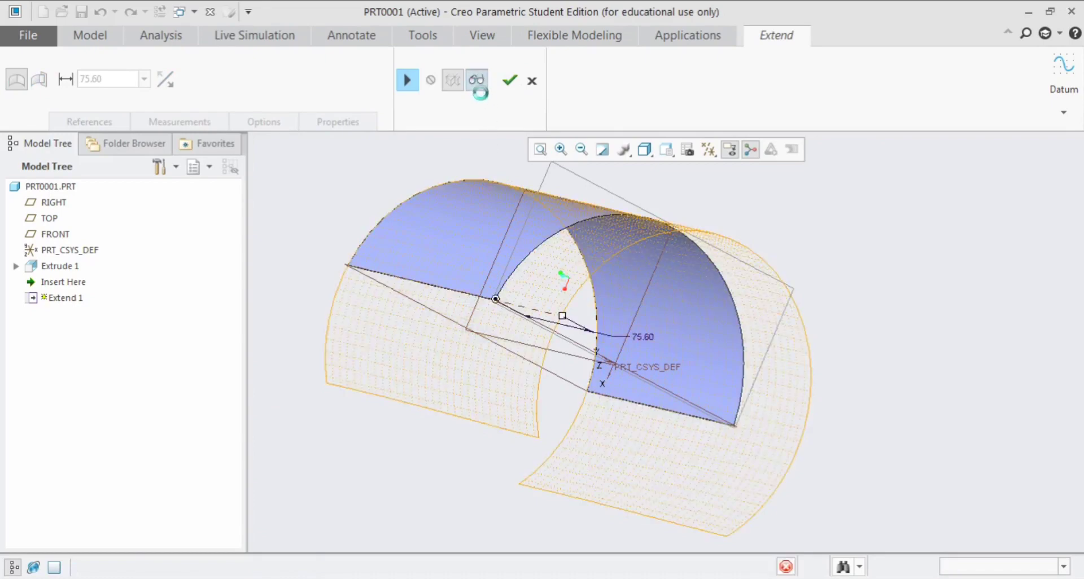
Step: Remove the two straight side edges from the boundary chain, keeping only the curved edge
click(108, 123)
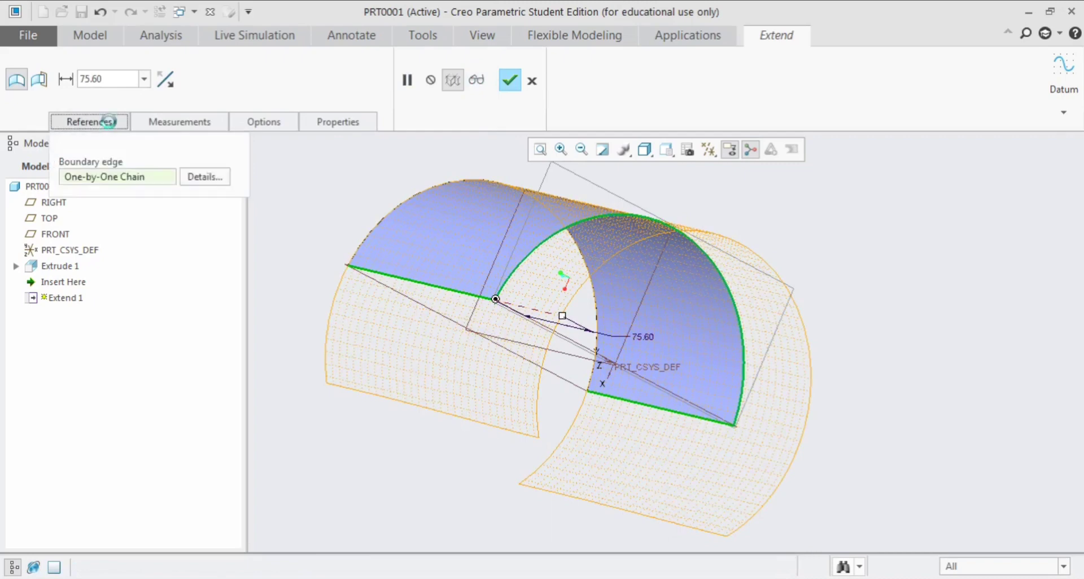
click(204, 176)
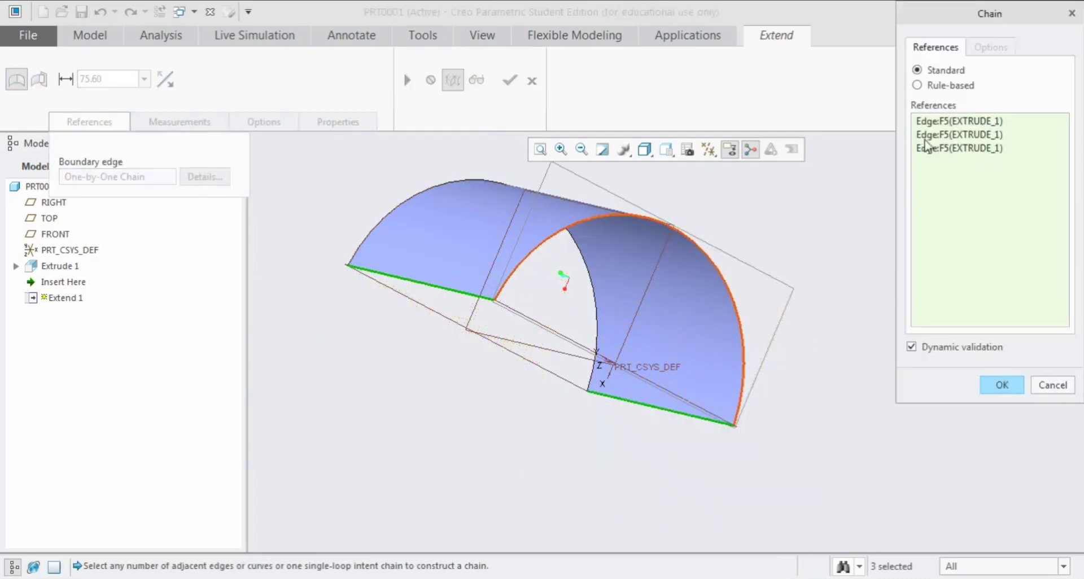
click(941, 136)
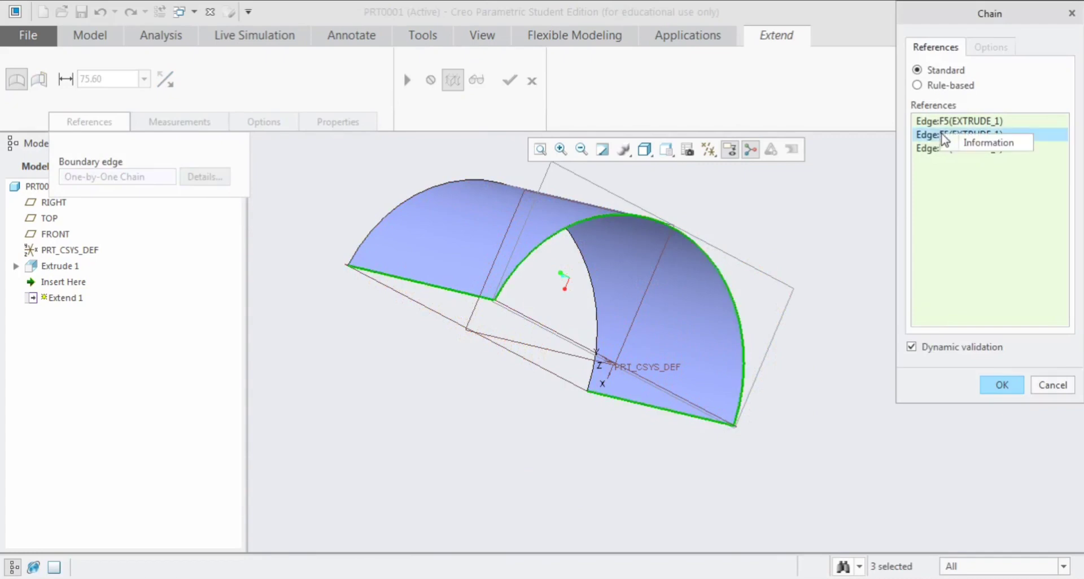
right_click(936, 150)
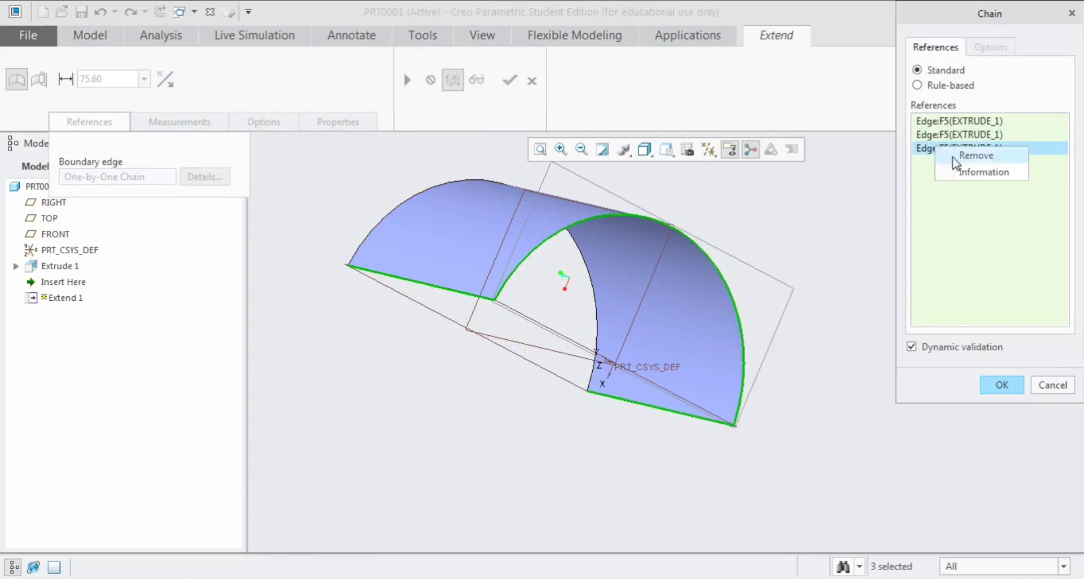
click(974, 157)
right_click(958, 142)
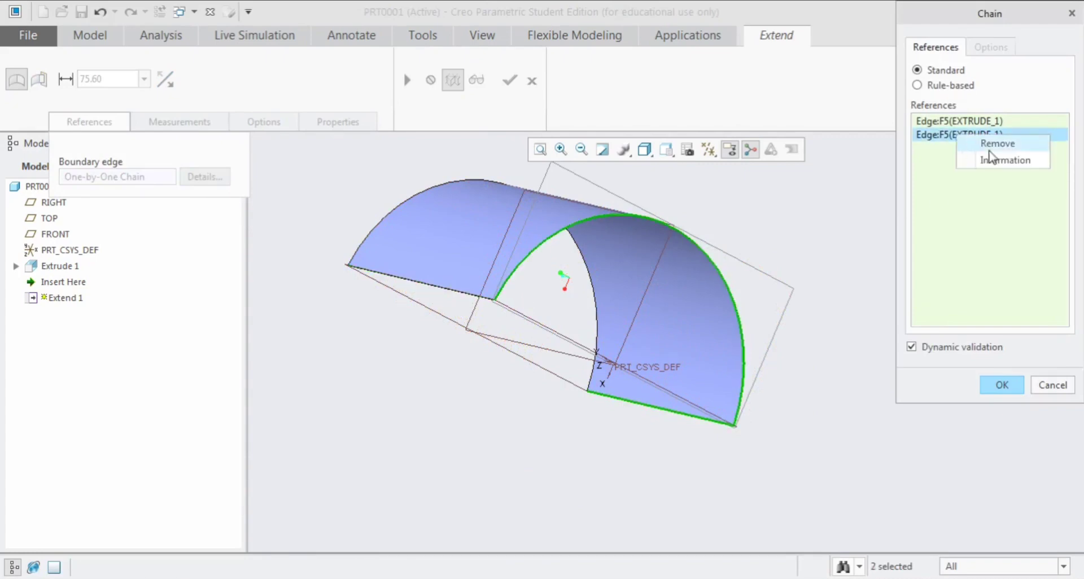
click(996, 148)
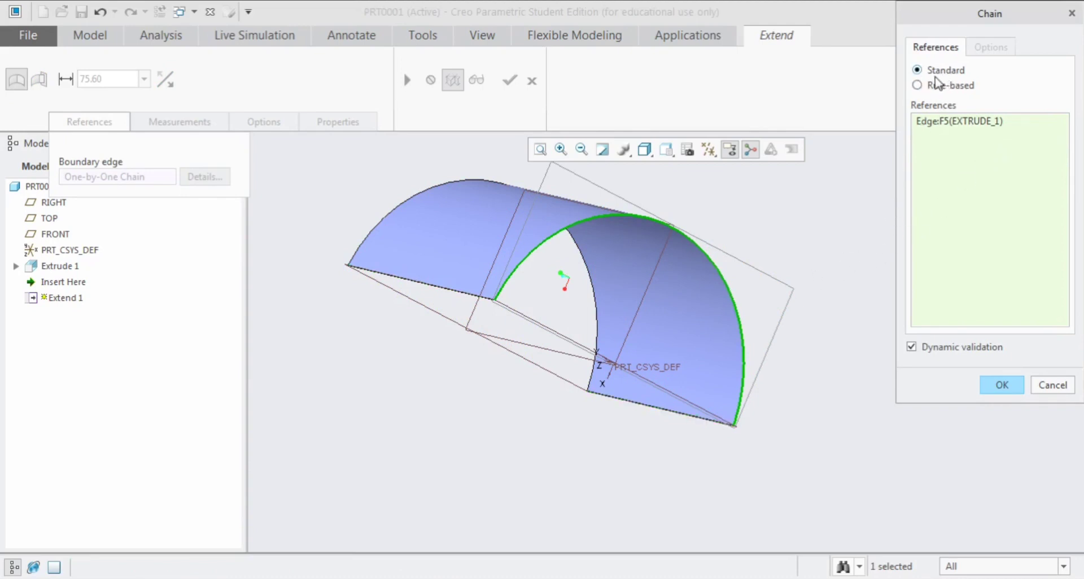
Step: Make the boundary chain rule-based with the Complete loop rule and preview the extension around the whole surface
click(917, 86)
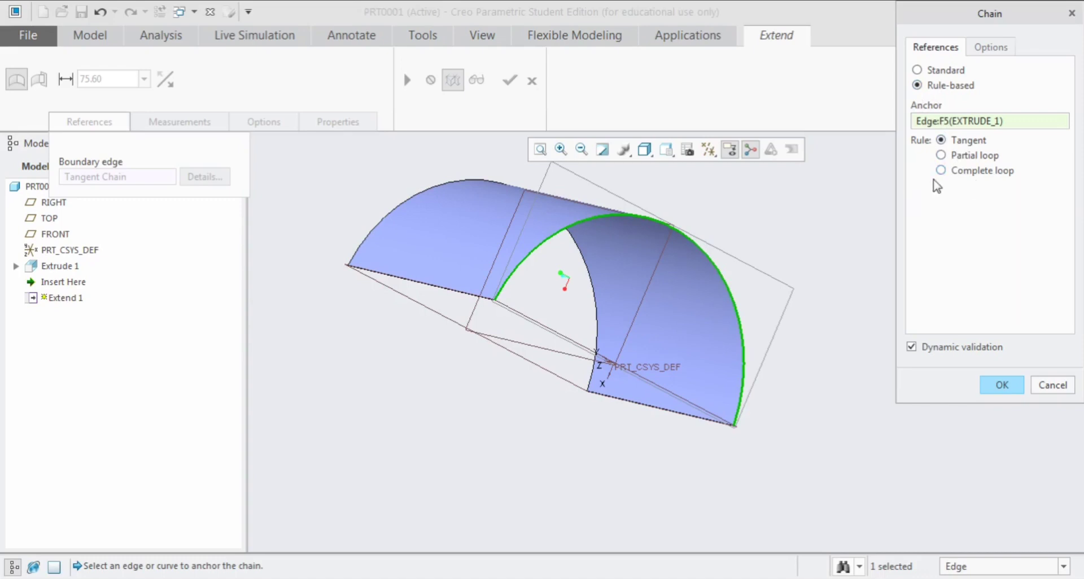
click(942, 171)
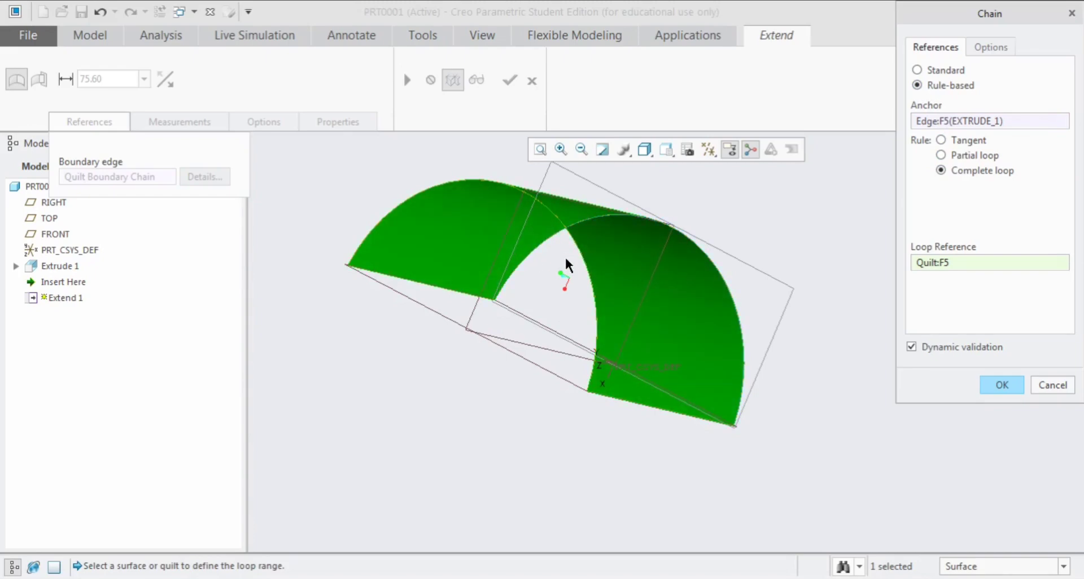
click(995, 385)
middle_drag(926, 376, 491, 138)
click(477, 80)
middle_drag(542, 248, 570, 264)
click(477, 81)
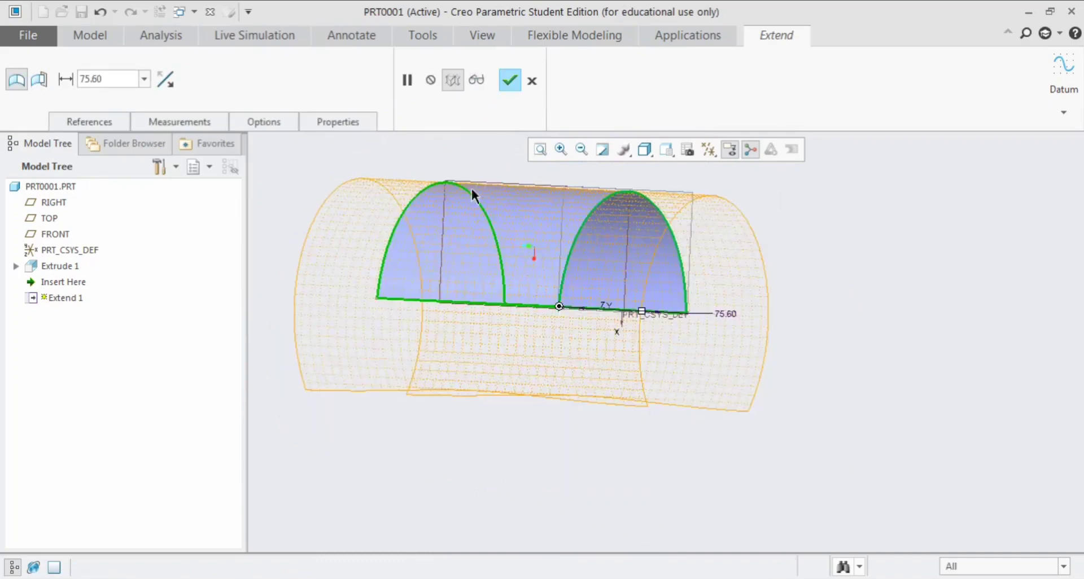
mouse_move(476, 210)
middle_down()
mouse_move(477, 186)
mouse_move(481, 218)
mouse_move(473, 218)
middle_up()
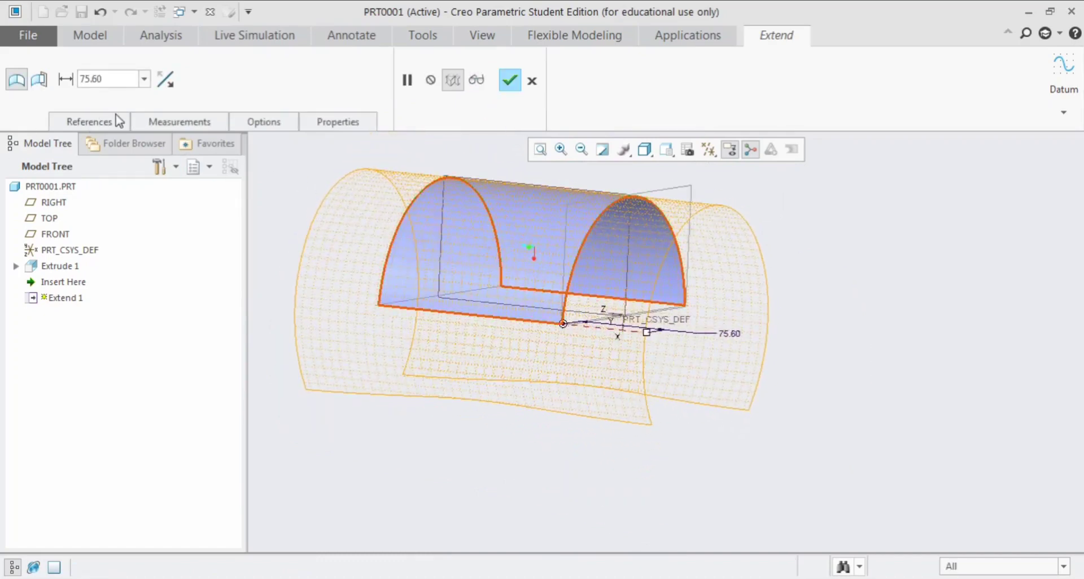
Step: Switch the boundary chain back through Tangent to a Standard chain containing only the curved end edge
click(91, 121)
click(206, 177)
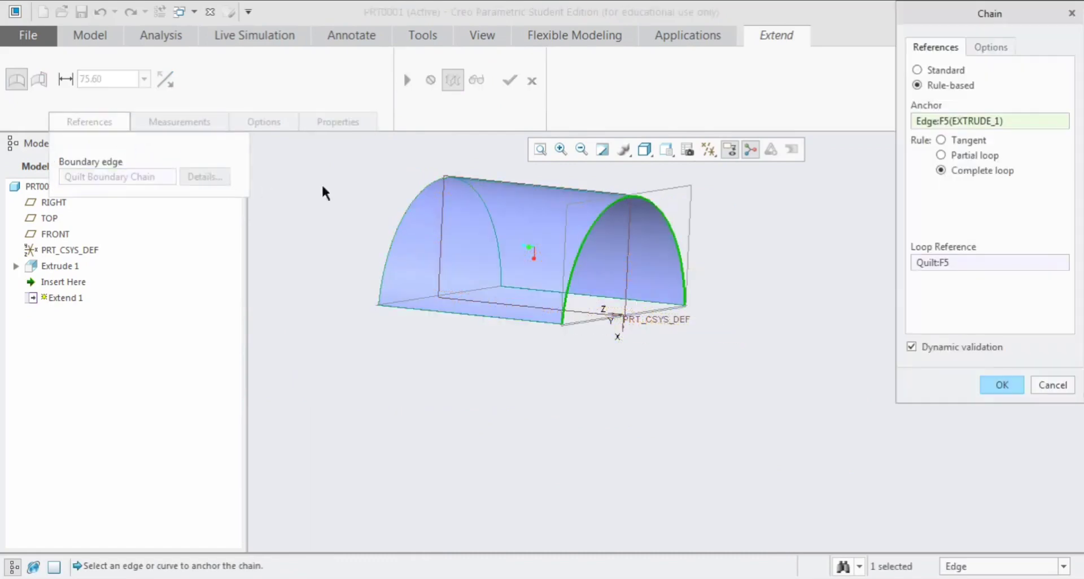
click(941, 140)
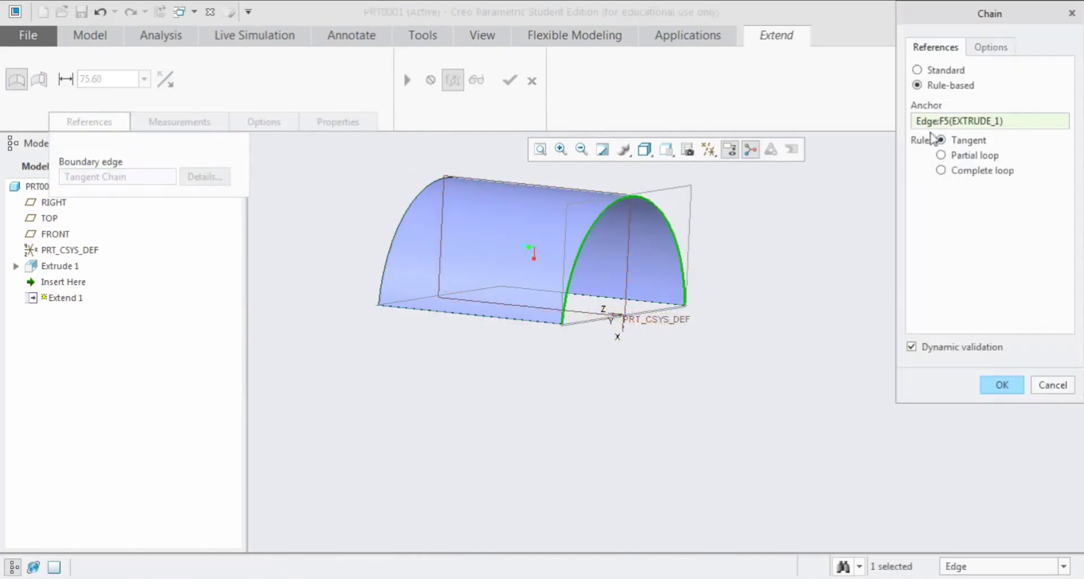
click(917, 70)
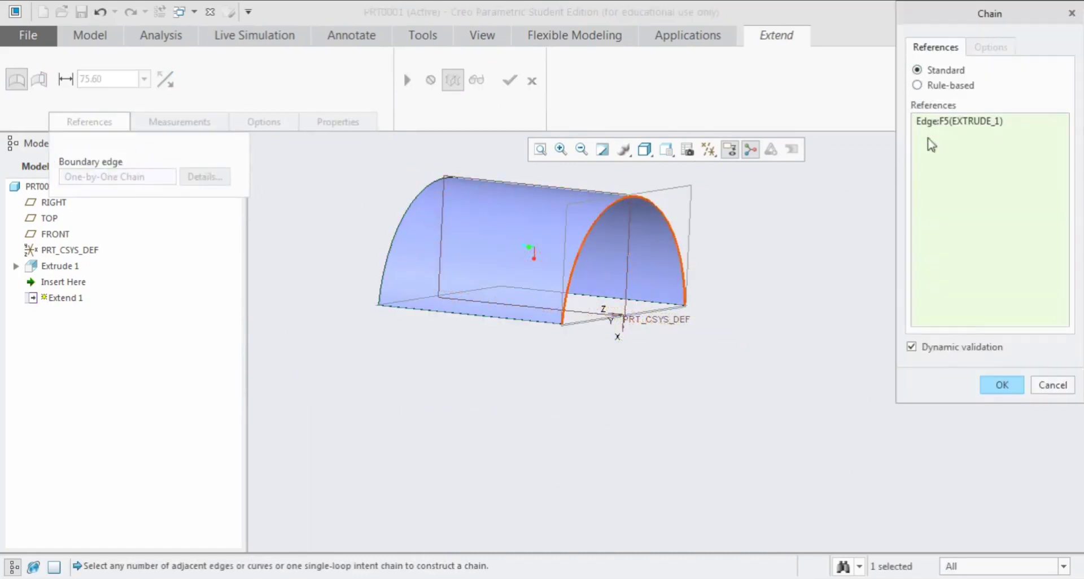
click(992, 389)
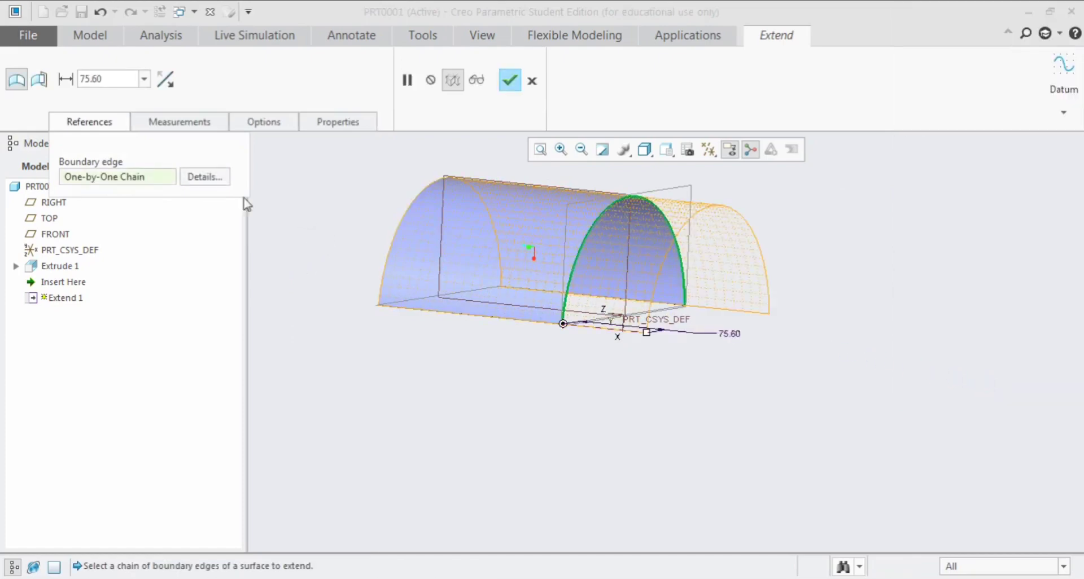
Step: Examine the extension's measurement point settings and the available methods Same, Tangent and Approximate
click(93, 122)
click(183, 121)
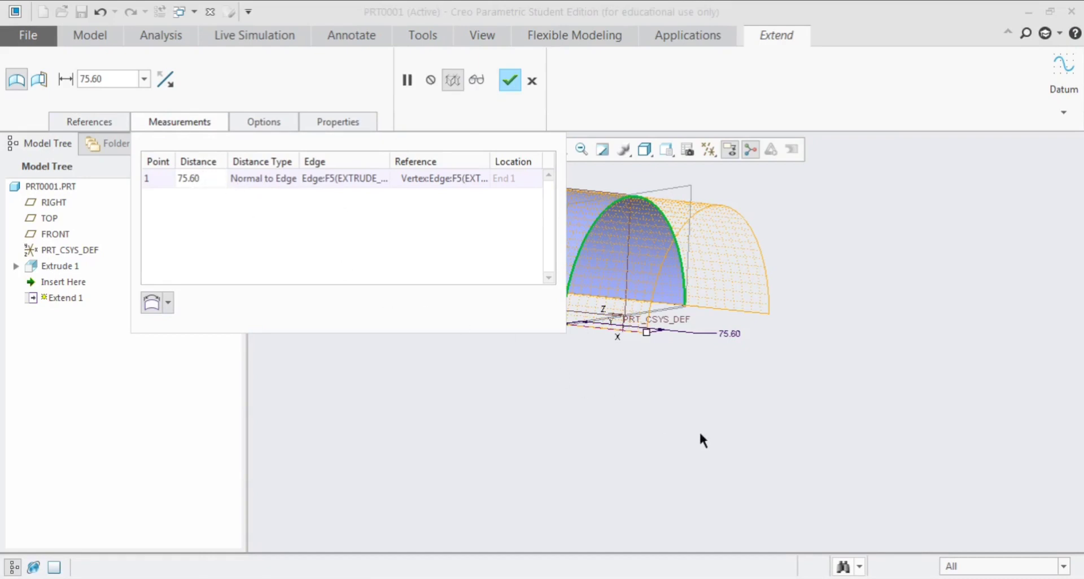
scroll(731, 391, down, 3)
scroll(672, 378, up, 4)
scroll(714, 357, up, 3)
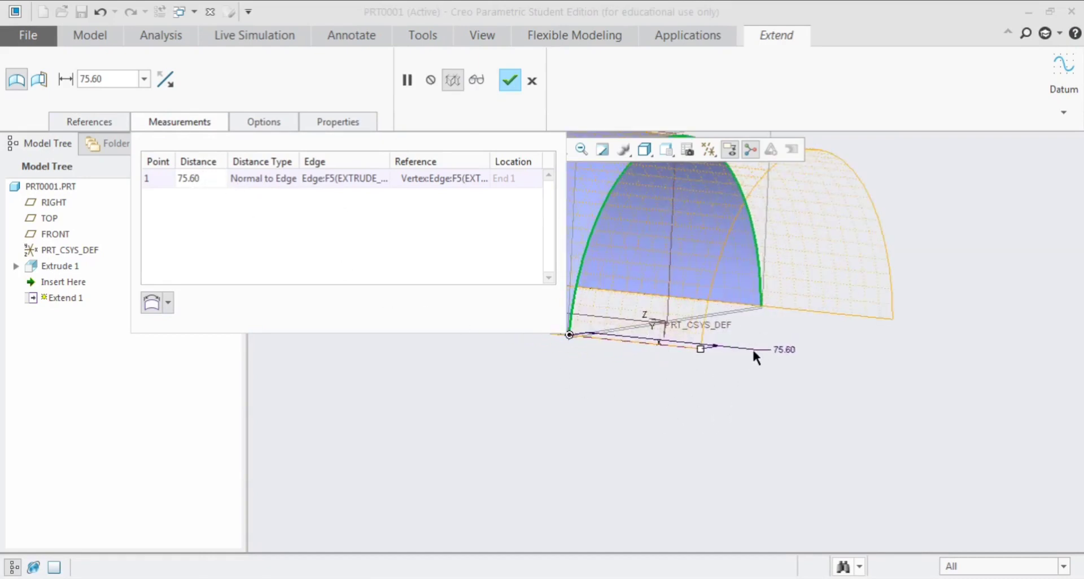
click(195, 178)
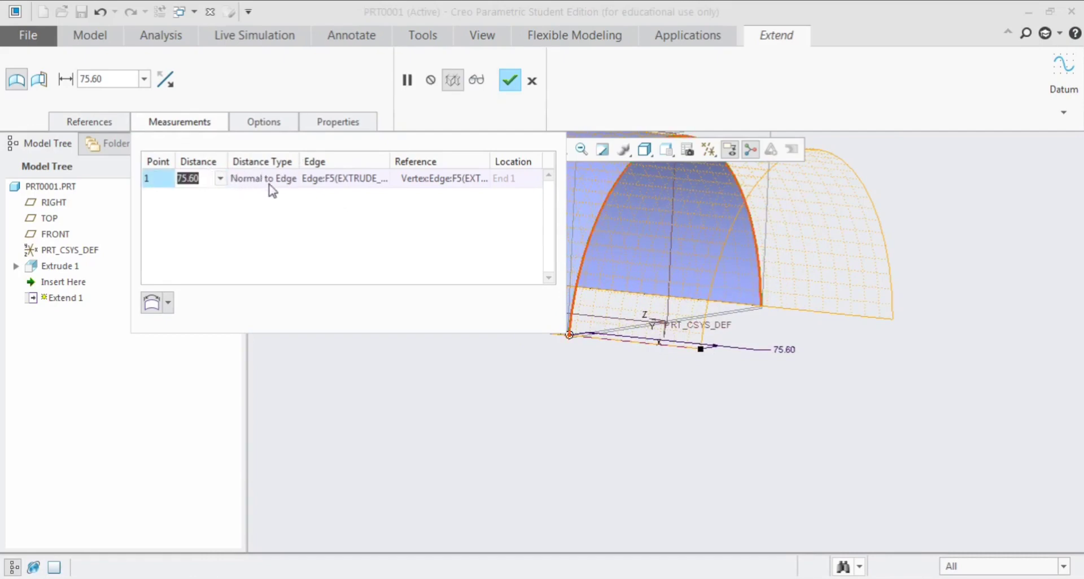
middle_drag(650, 261, 734, 269)
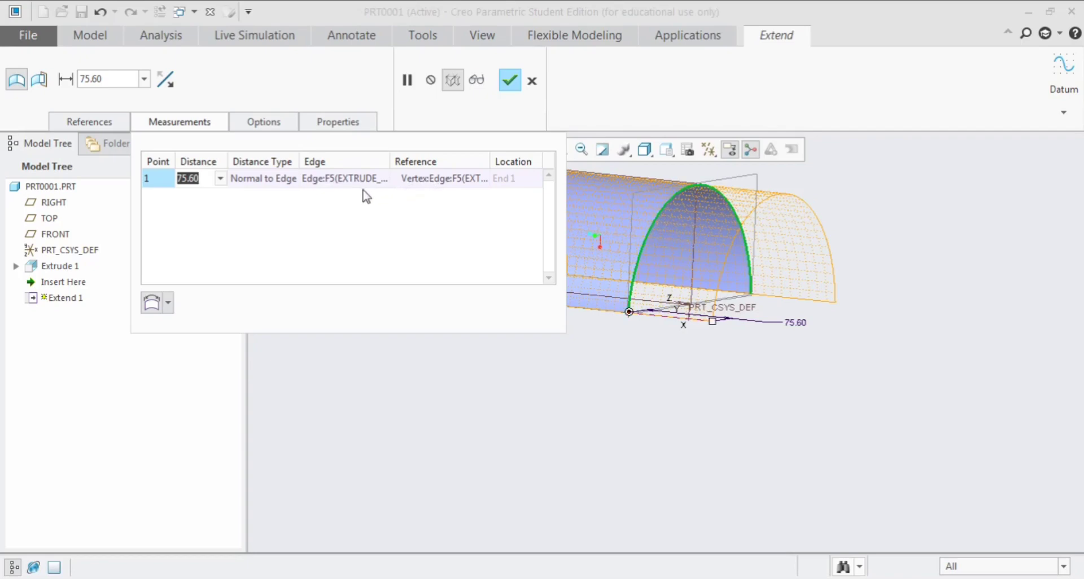
click(184, 123)
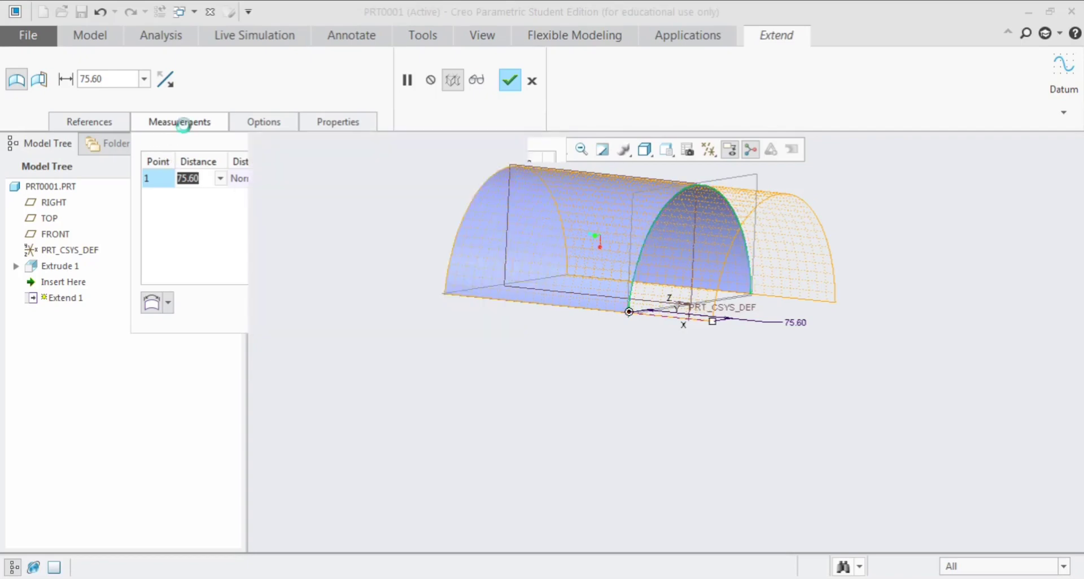
click(262, 122)
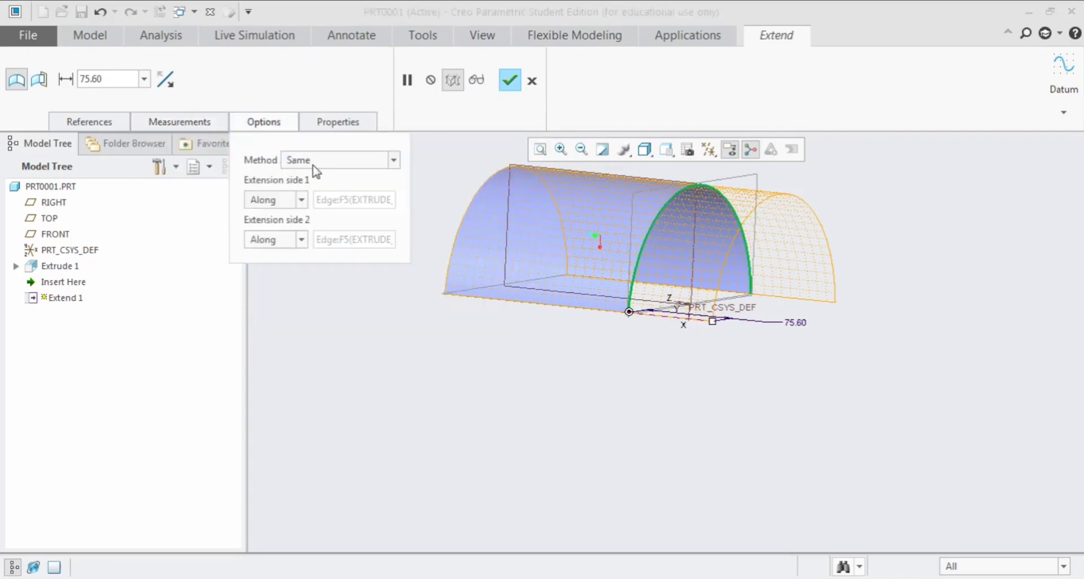
click(394, 160)
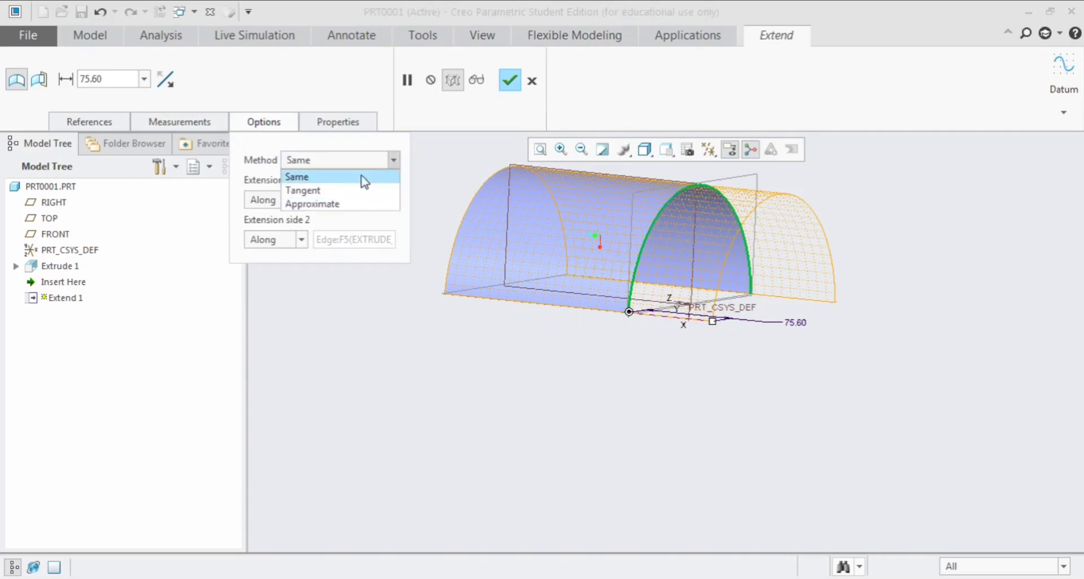
click(394, 162)
Step: Use the straight side edge as the extension boundary and lengthen the extension to about 93.60
mouse_move(579, 287)
middle_down()
mouse_move(604, 298)
mouse_move(634, 283)
mouse_move(650, 225)
mouse_move(675, 268)
mouse_move(712, 273)
mouse_move(540, 270)
mouse_move(497, 243)
middle_up()
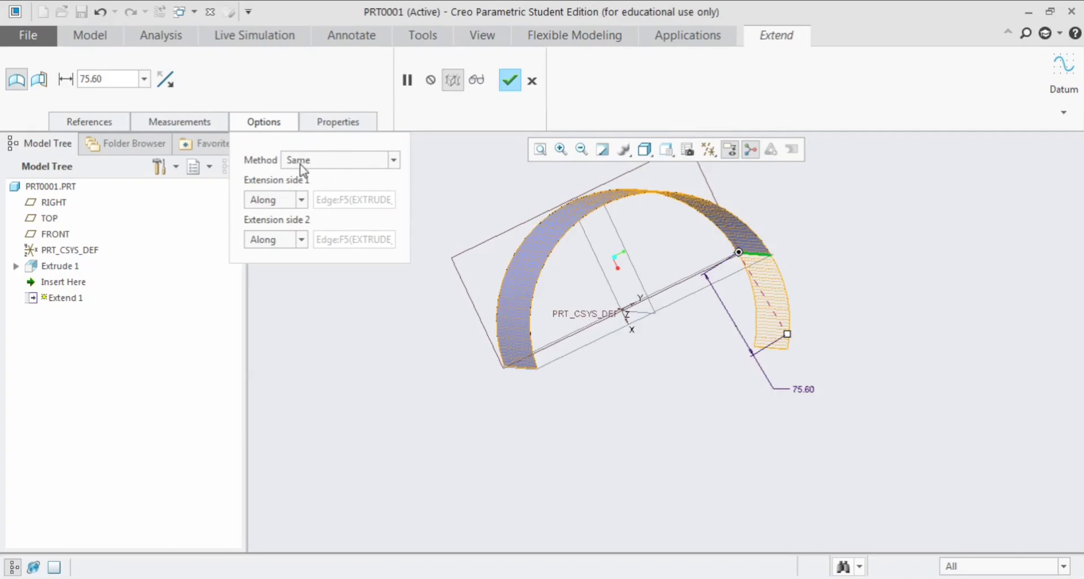
middle_drag(635, 315, 550, 261)
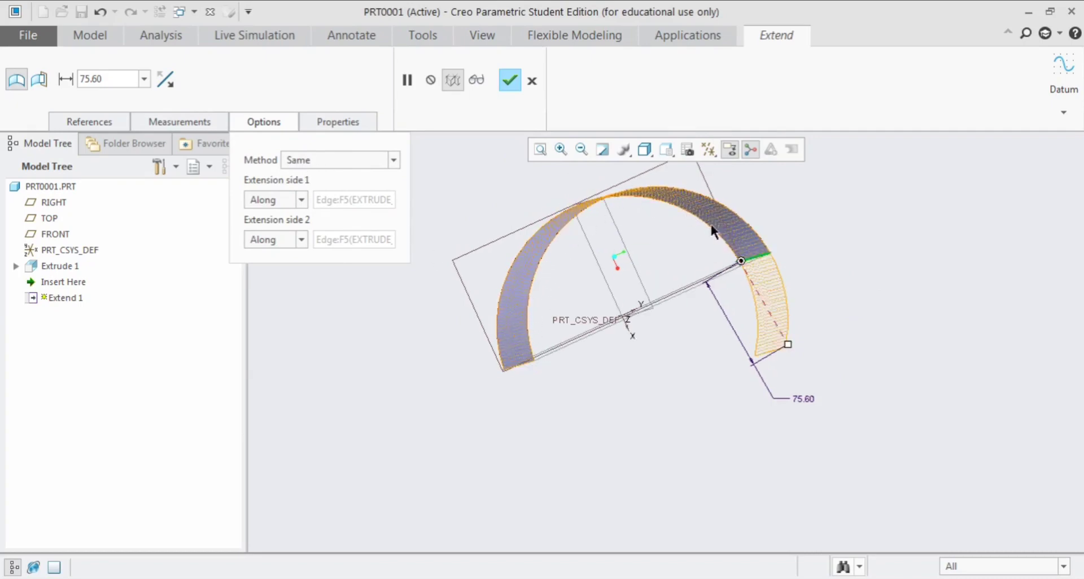
mouse_move(701, 241)
middle_down()
mouse_move(679, 234)
mouse_move(692, 263)
mouse_move(709, 266)
middle_up()
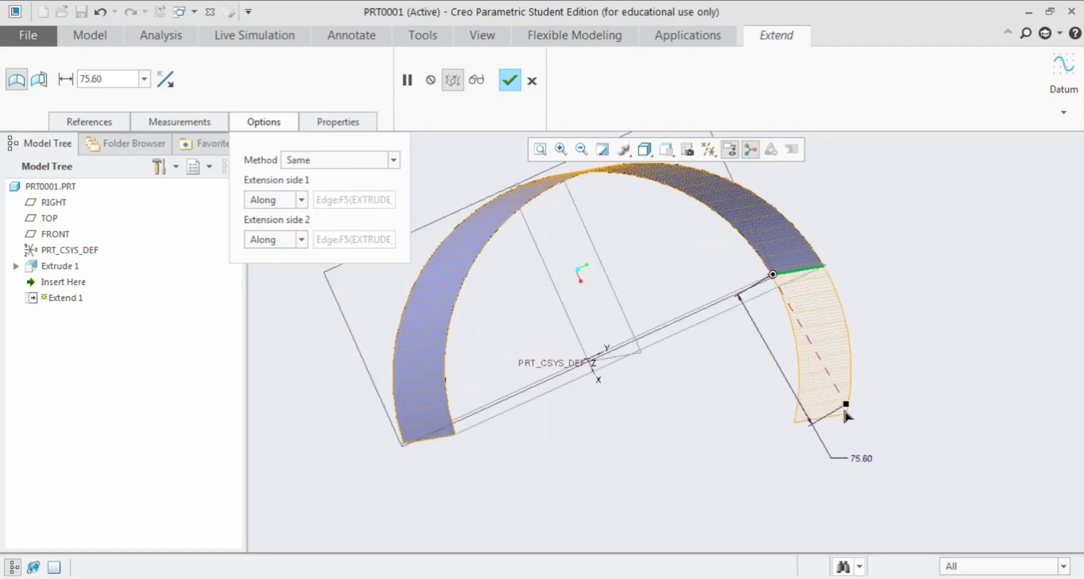
drag(844, 412, 727, 435)
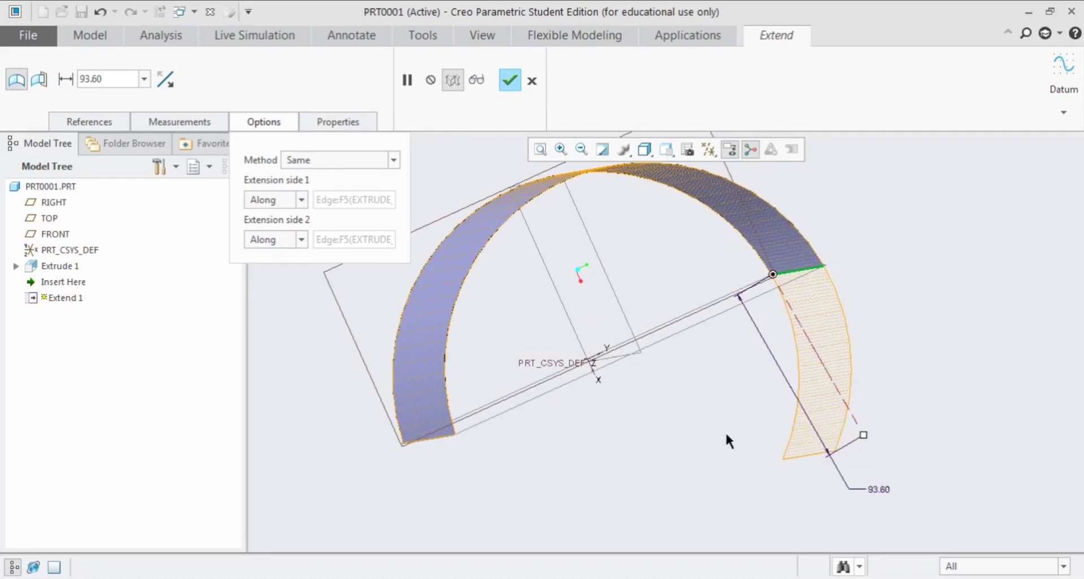
mouse_move(726, 435)
middle_down()
mouse_move(707, 443)
mouse_move(724, 433)
middle_up()
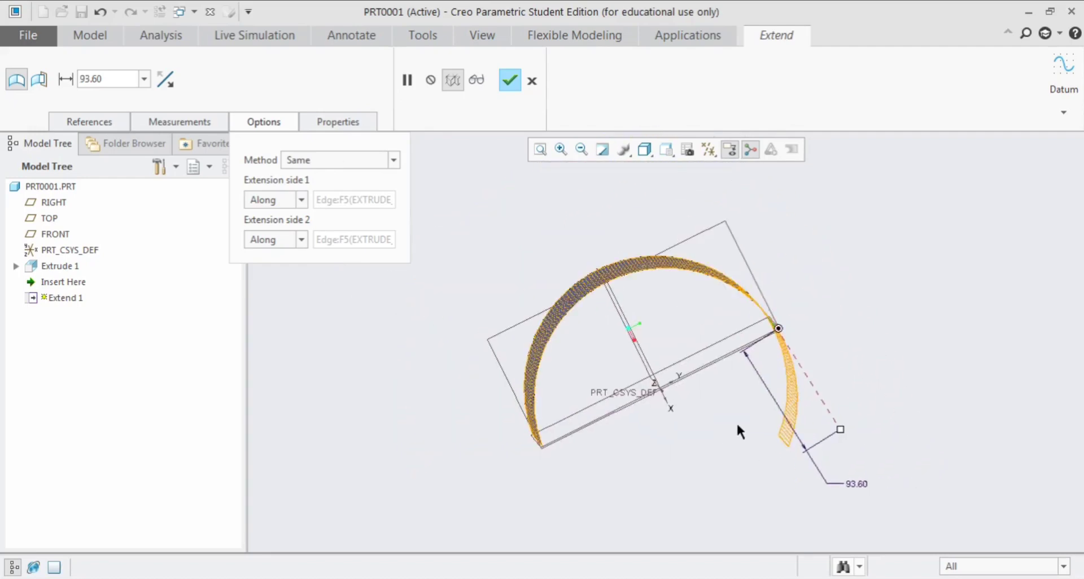
Step: Preview the surface extended from the straight side edge with the Same method
click(264, 121)
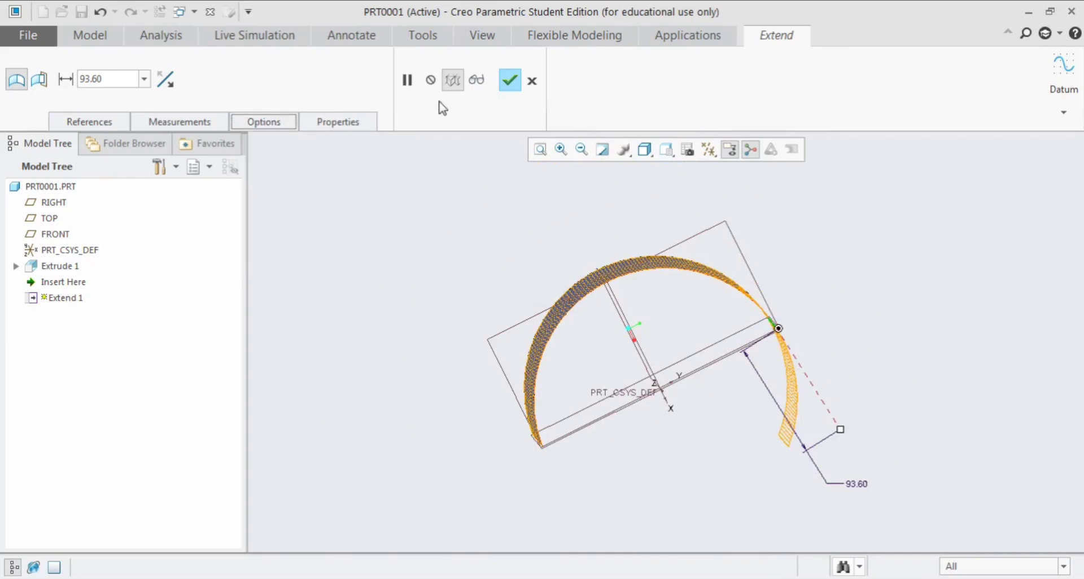
click(476, 80)
middle_drag(605, 358, 594, 347)
click(477, 79)
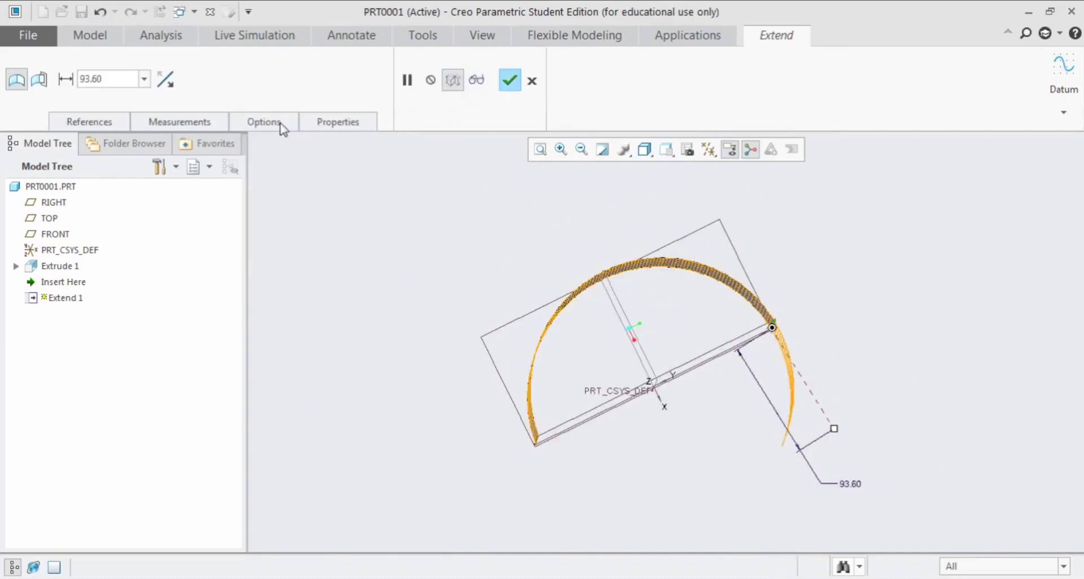
Step: Set the extension method to Tangent for the straight side edge
click(281, 120)
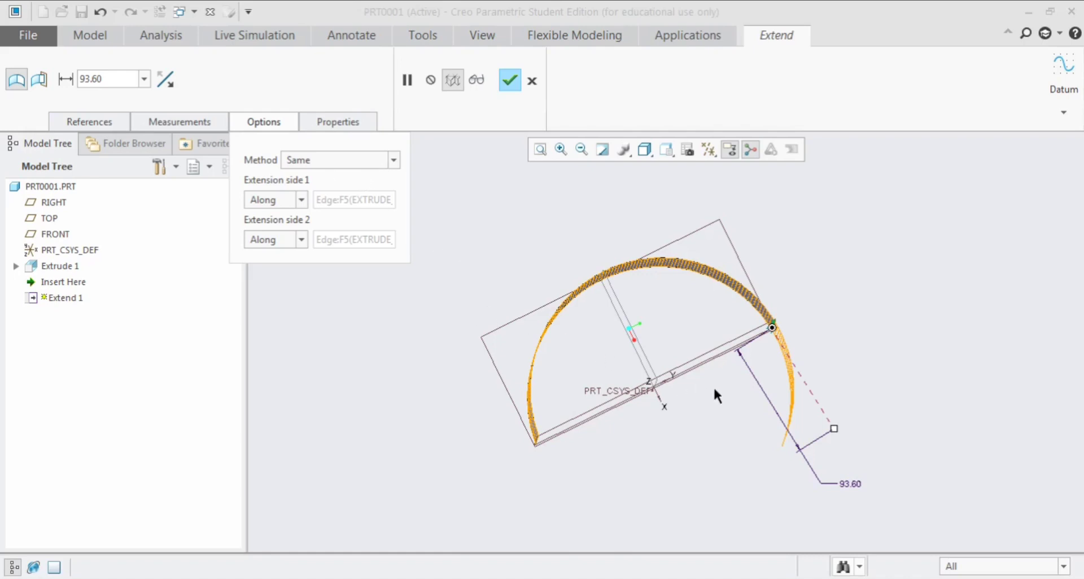
middle_drag(713, 385, 588, 339)
click(394, 161)
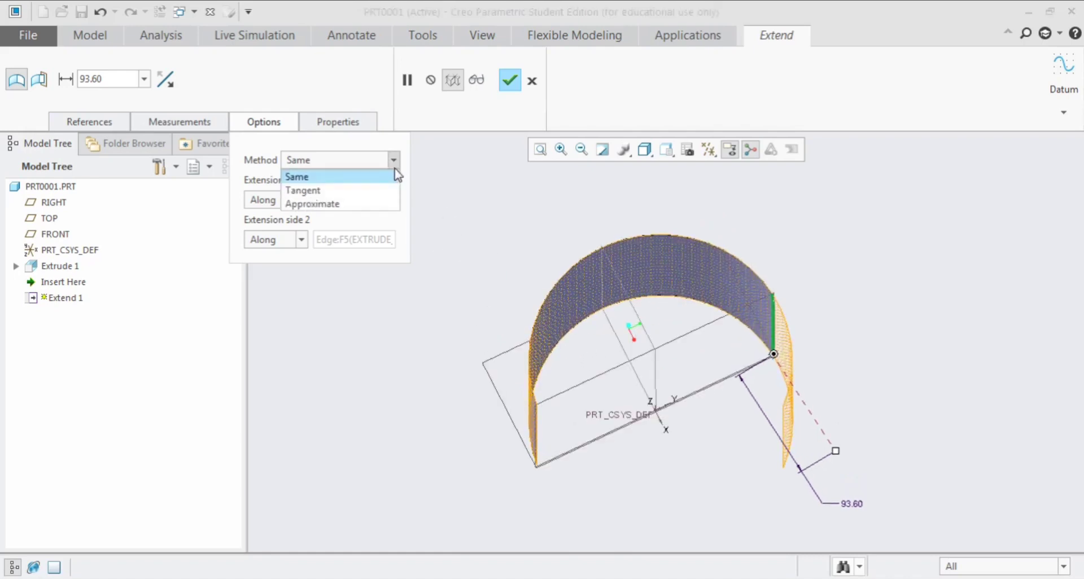
click(356, 192)
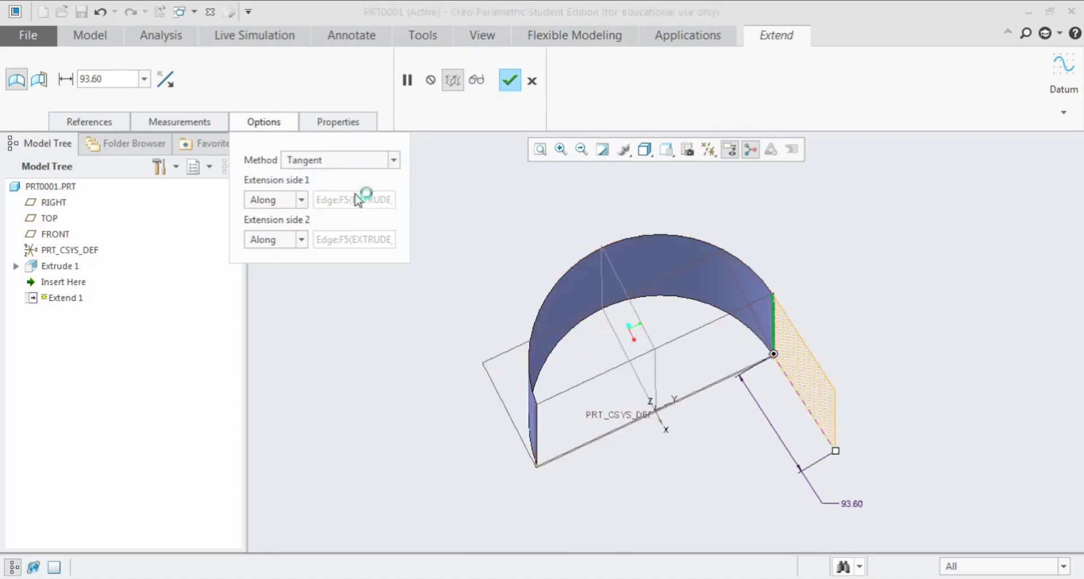
Step: Lengthen the tangent extension from the straight side edge to about 108.40 and review the available extension methods
middle_drag(517, 287, 683, 388)
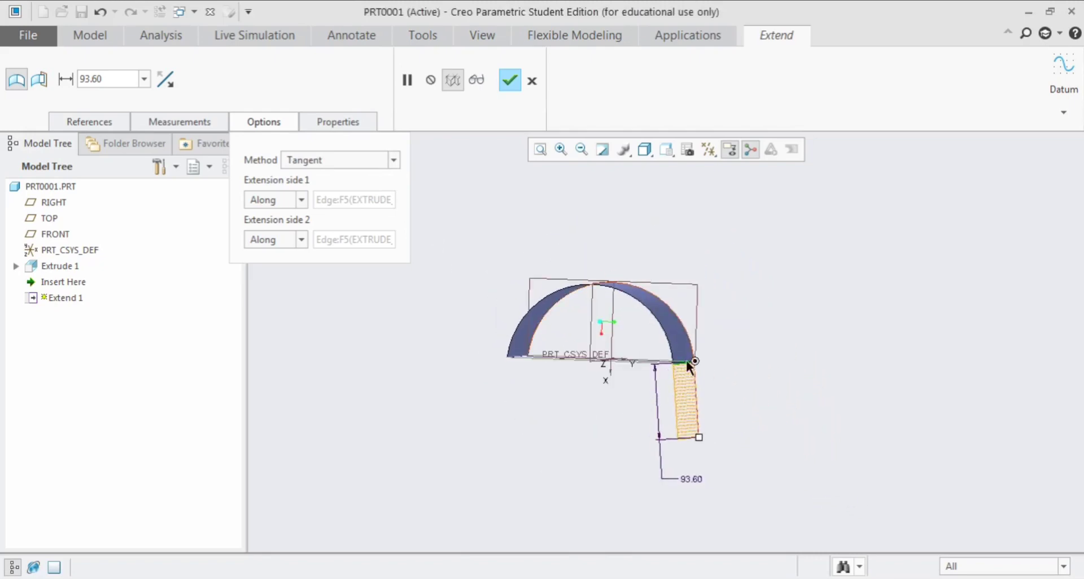
mouse_move(699, 445)
mouse_down()
mouse_move(700, 486)
mouse_move(700, 449)
mouse_up()
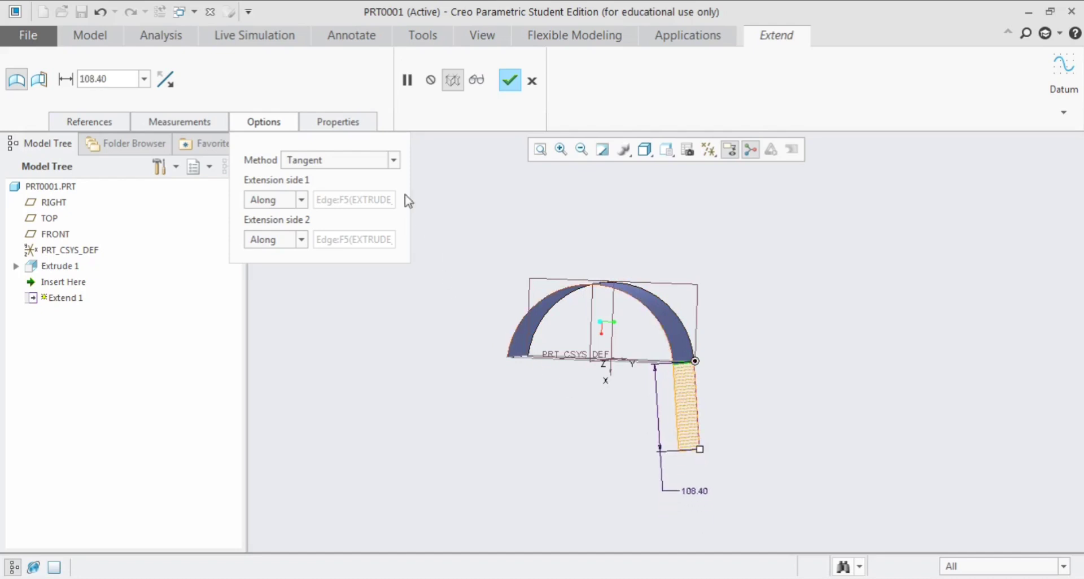
click(393, 160)
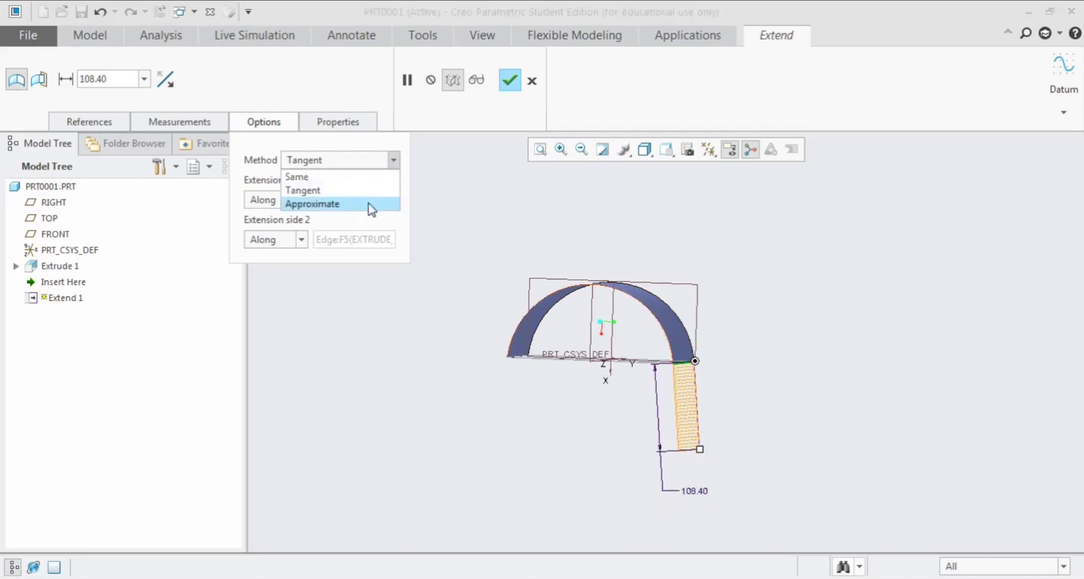
click(394, 160)
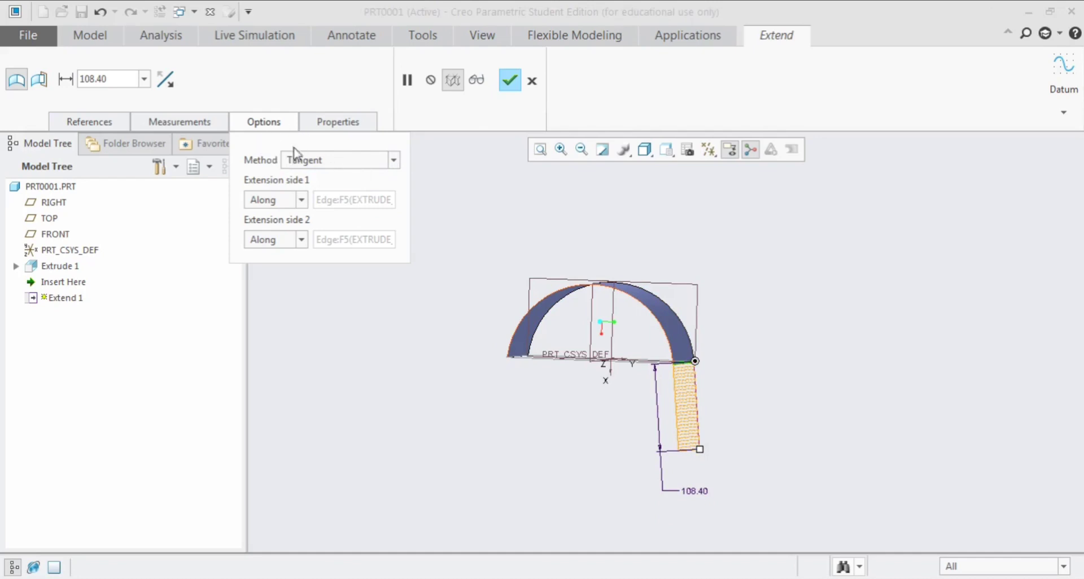
mouse_move(580, 405)
middle_down()
mouse_move(584, 391)
mouse_move(582, 402)
middle_up()
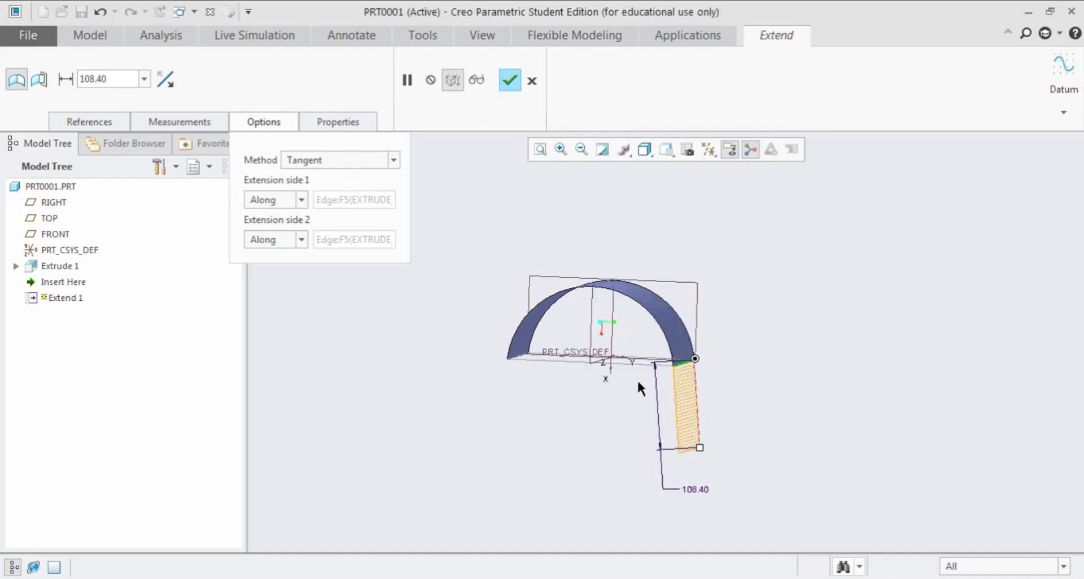
click(278, 122)
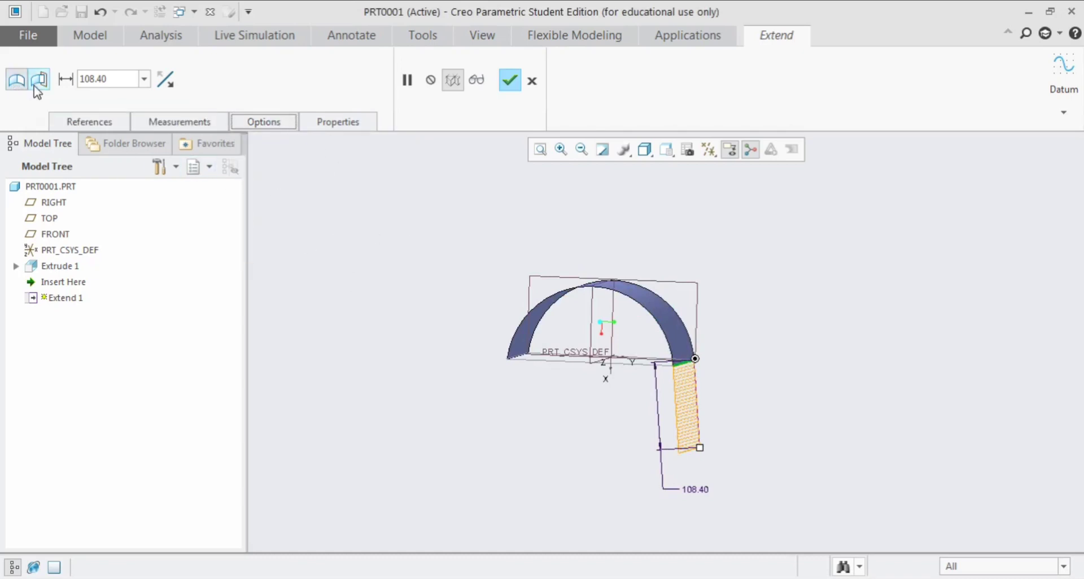
Step: Complete the tangent extension of the half-cylinder's straight side edge and inspect the resulting surface
scroll(664, 477, up, 2)
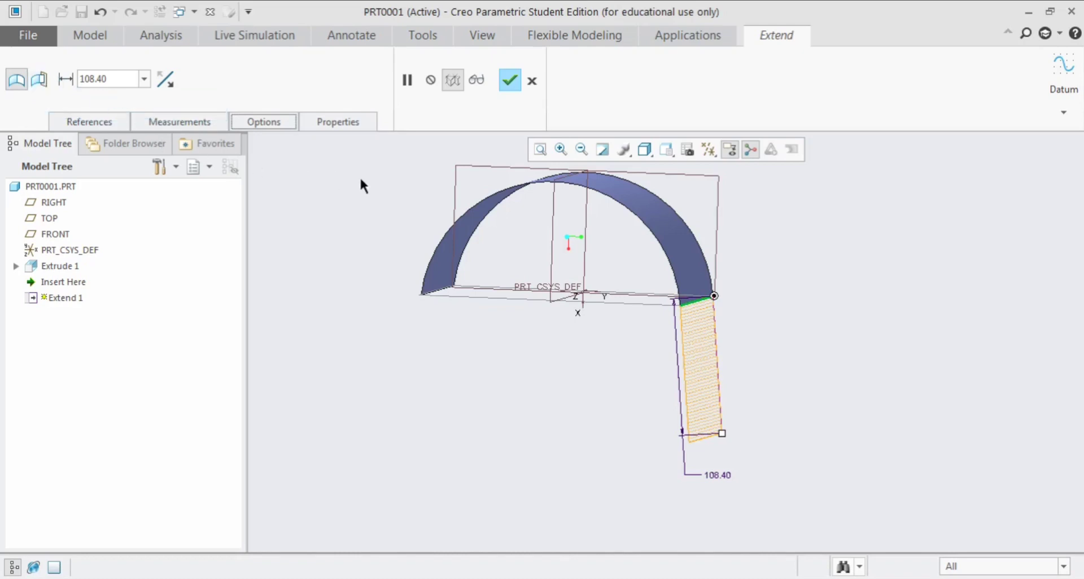
click(510, 80)
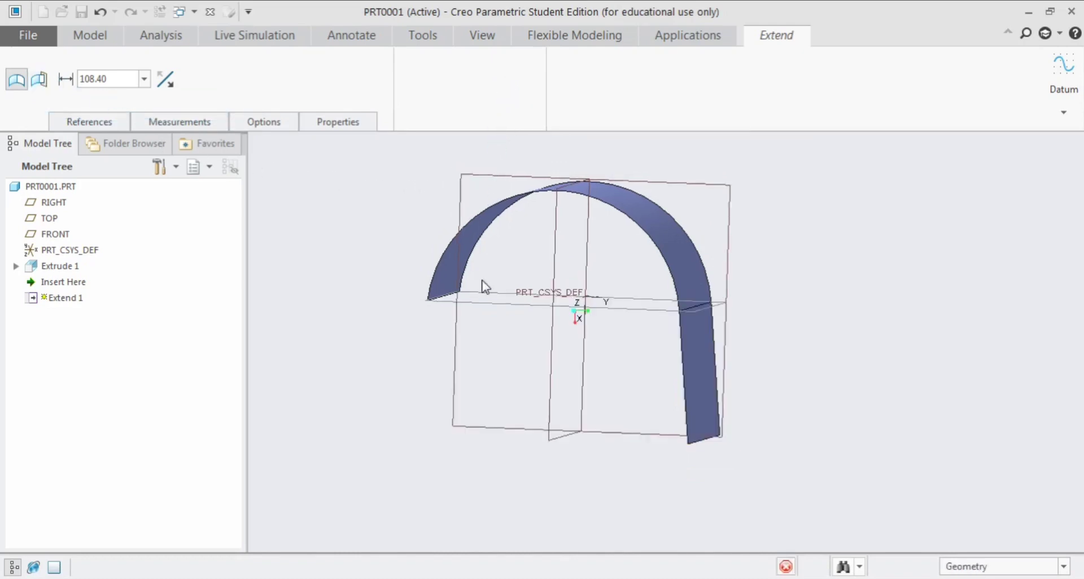
click(511, 438)
middle_drag(511, 438, 551, 455)
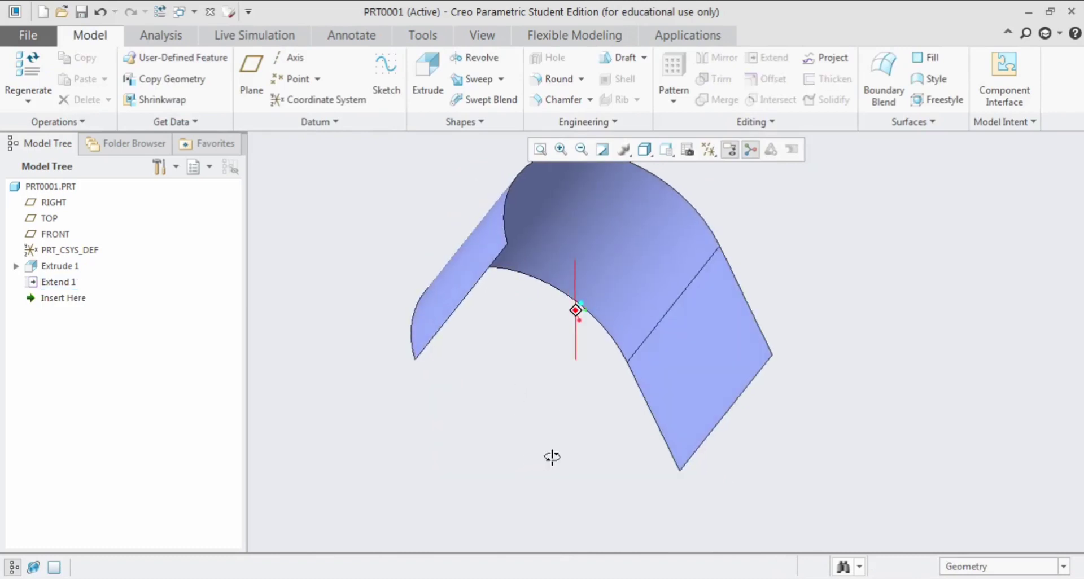
Step: Delete the Extend 1 feature from the part
right_click(61, 285)
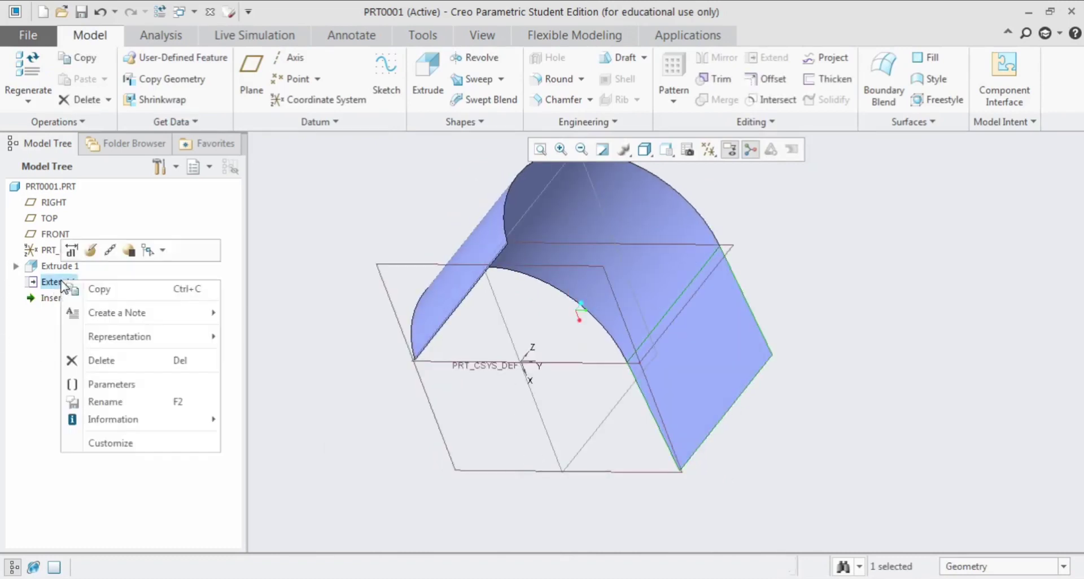
click(73, 360)
click(501, 318)
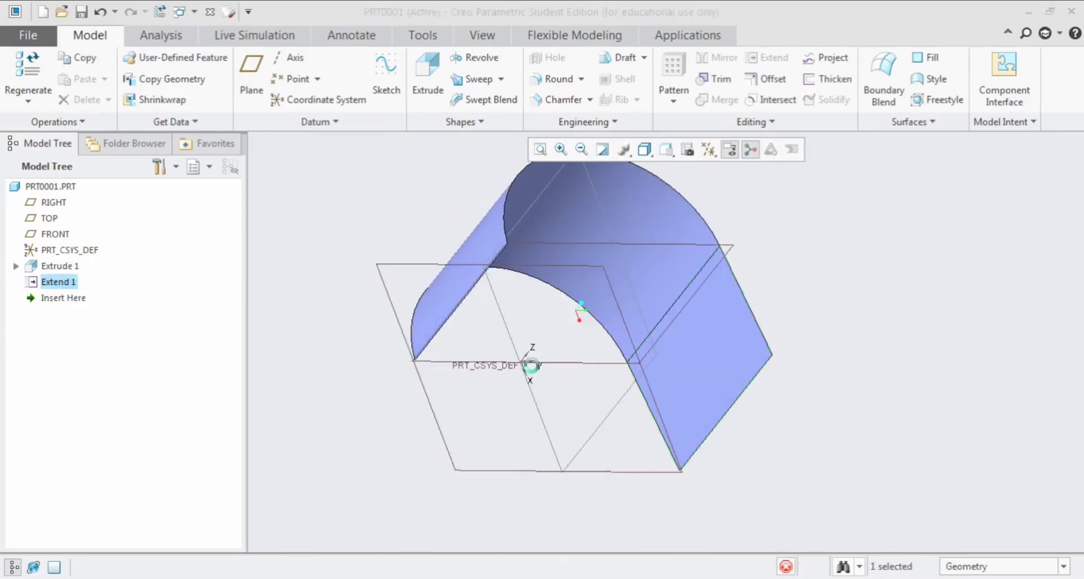
Step: Create a datum plane offset from the FRONT plane, on the side away from the half-cylinder surface
middle_drag(502, 318, 481, 294)
click(484, 234)
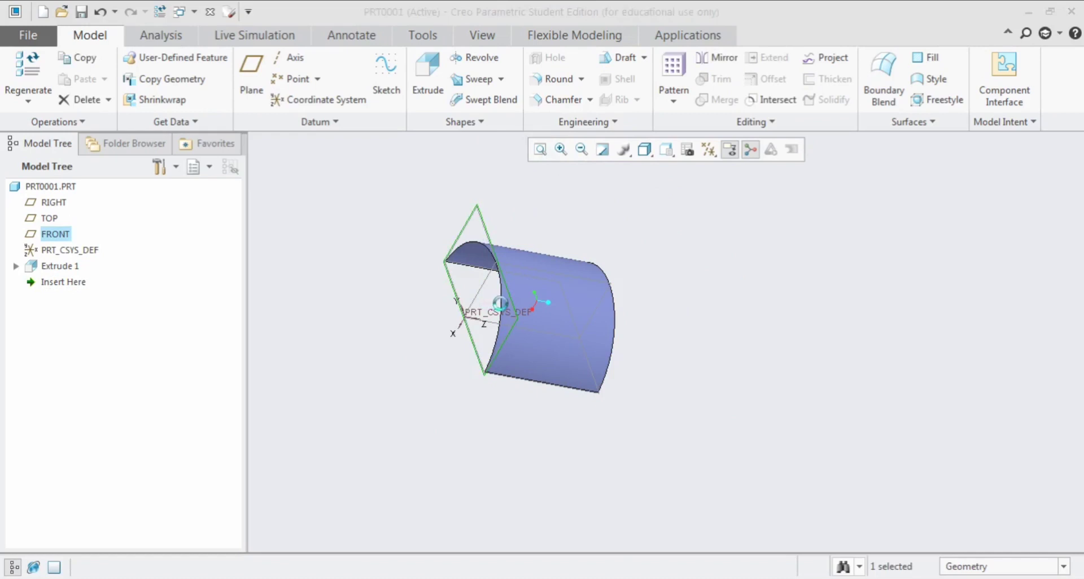
drag(489, 300, 396, 275)
click(1003, 385)
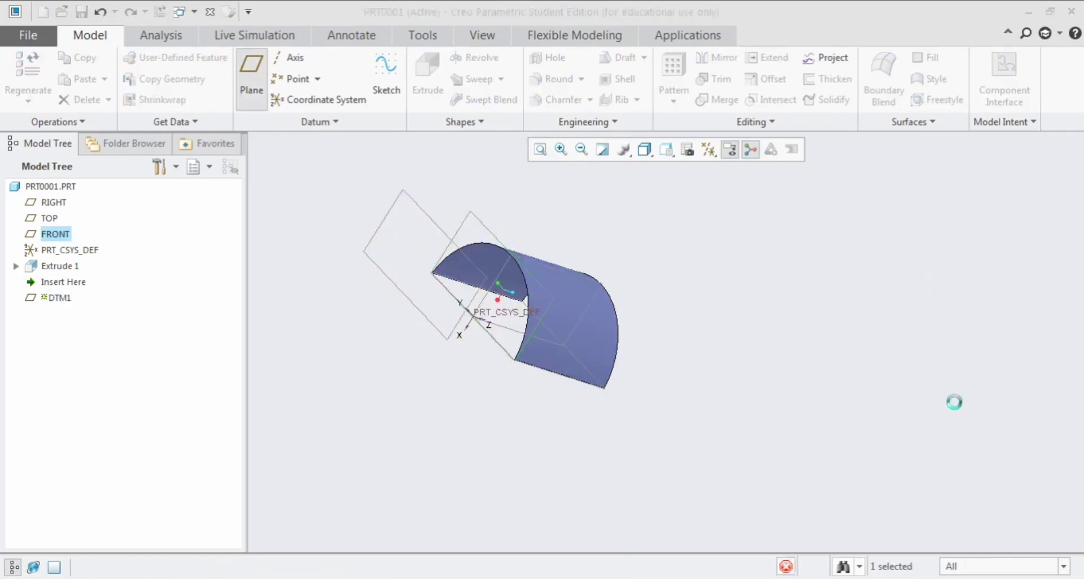
middle_drag(852, 400, 808, 398)
middle_drag(738, 450, 764, 433)
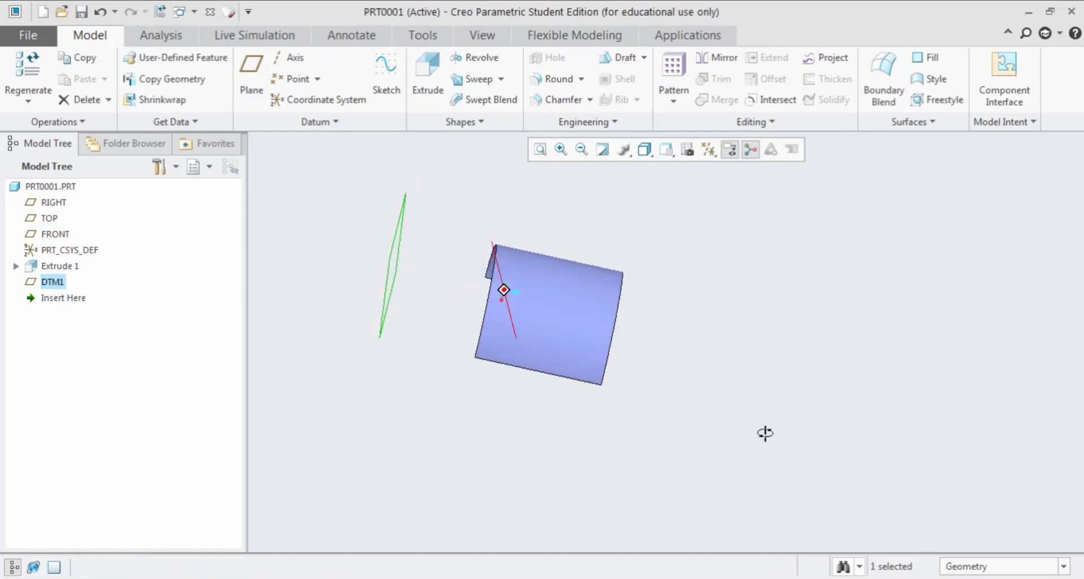
click(345, 257)
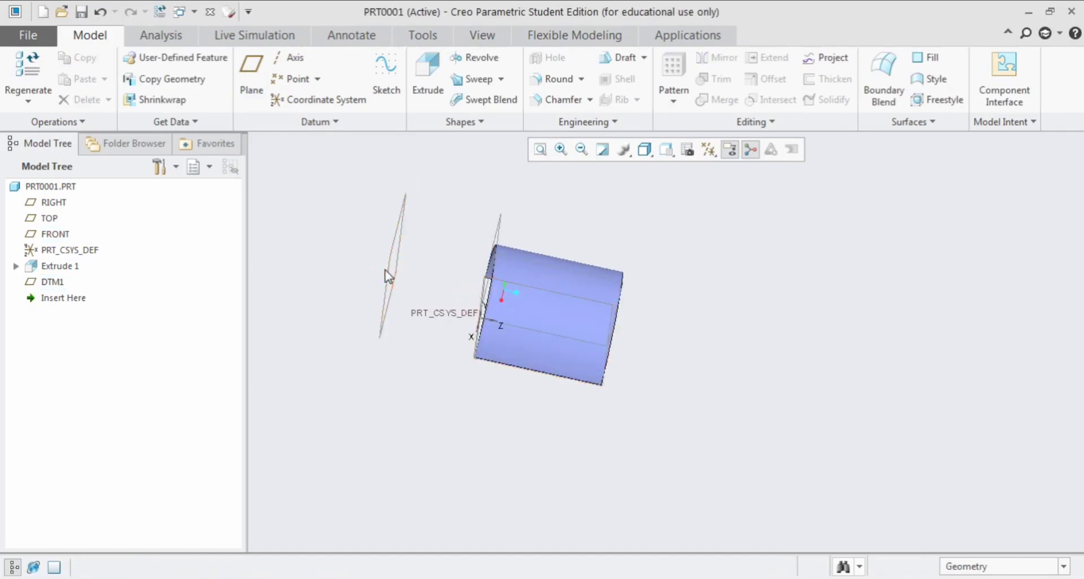
Step: Extend the half-cylinder from its curved edge facing the offset datum plane, using that plane as the reference to extend up to
middle_drag(504, 356, 518, 346)
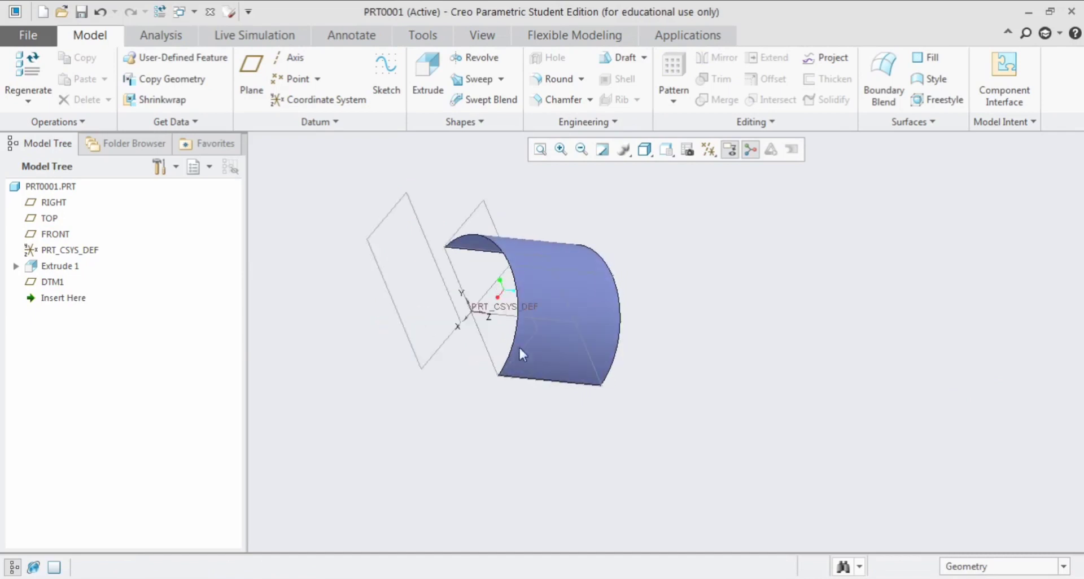
scroll(509, 333, down, 3)
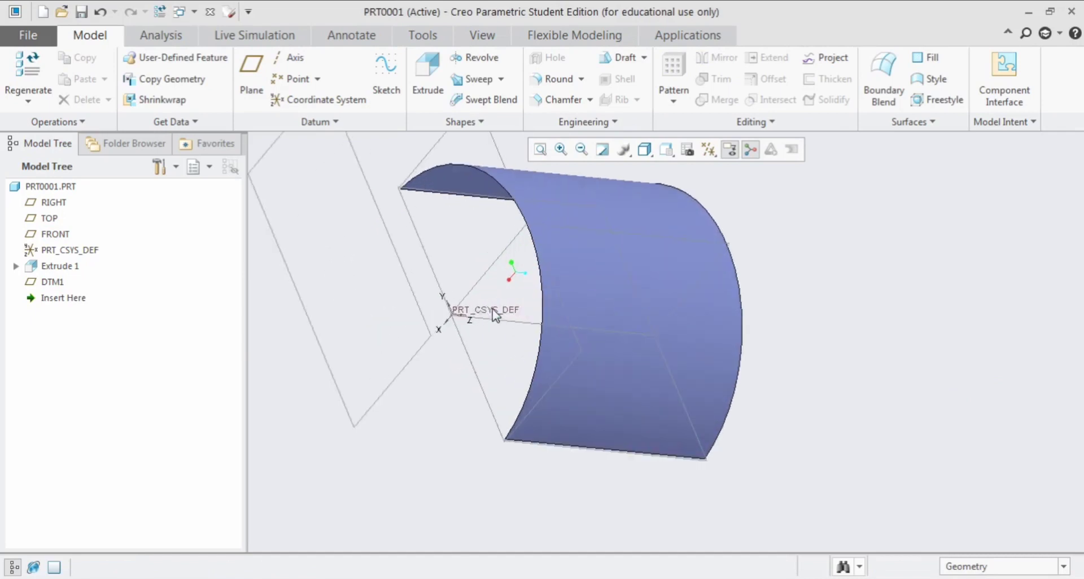
click(541, 307)
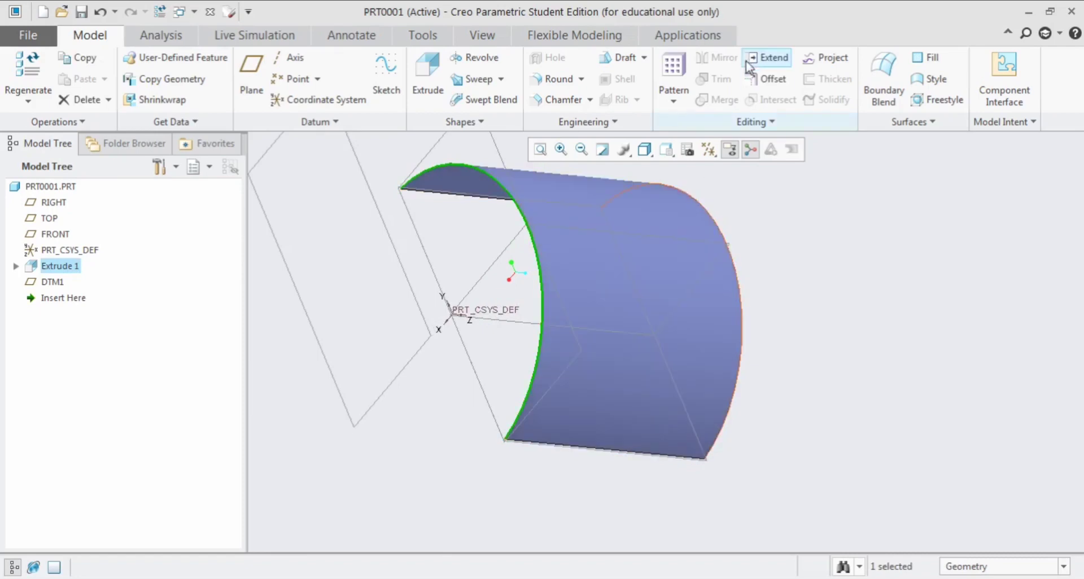
click(766, 57)
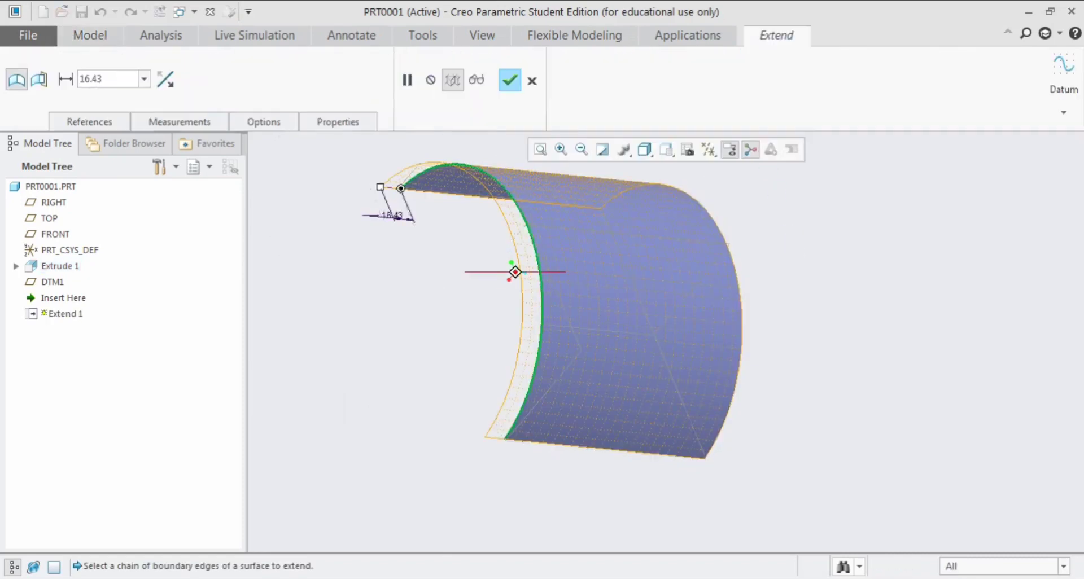
scroll(776, 269, up, 3)
middle_drag(776, 270, 593, 247)
scroll(568, 226, down, 3)
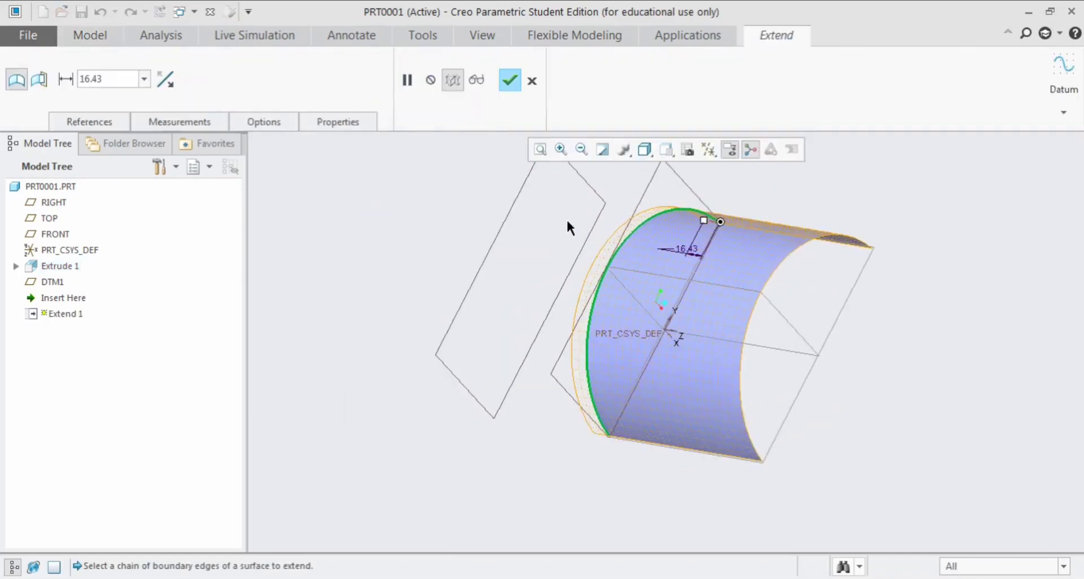
click(44, 83)
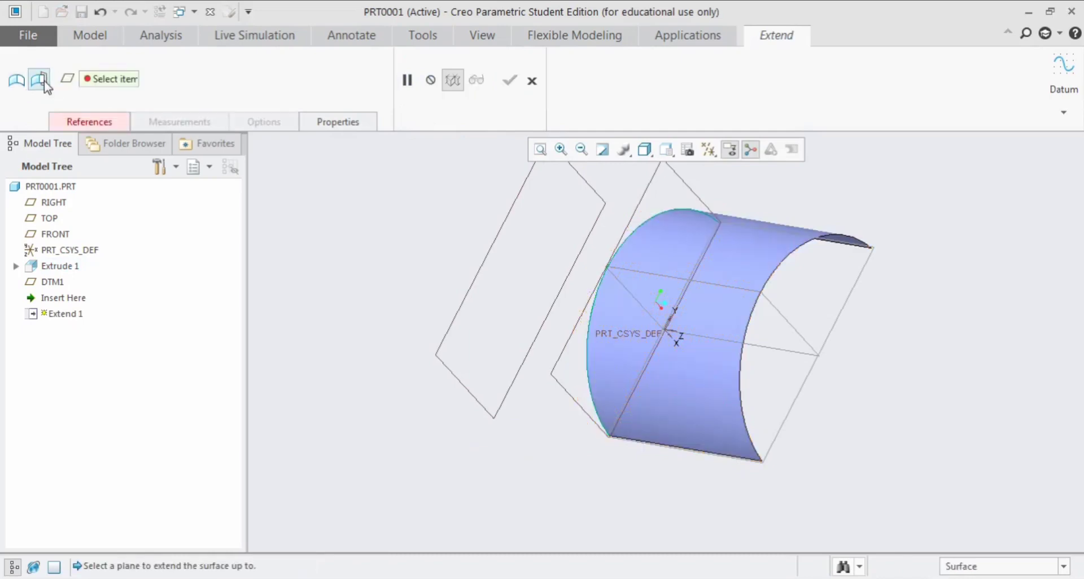
middle_drag(382, 303, 510, 387)
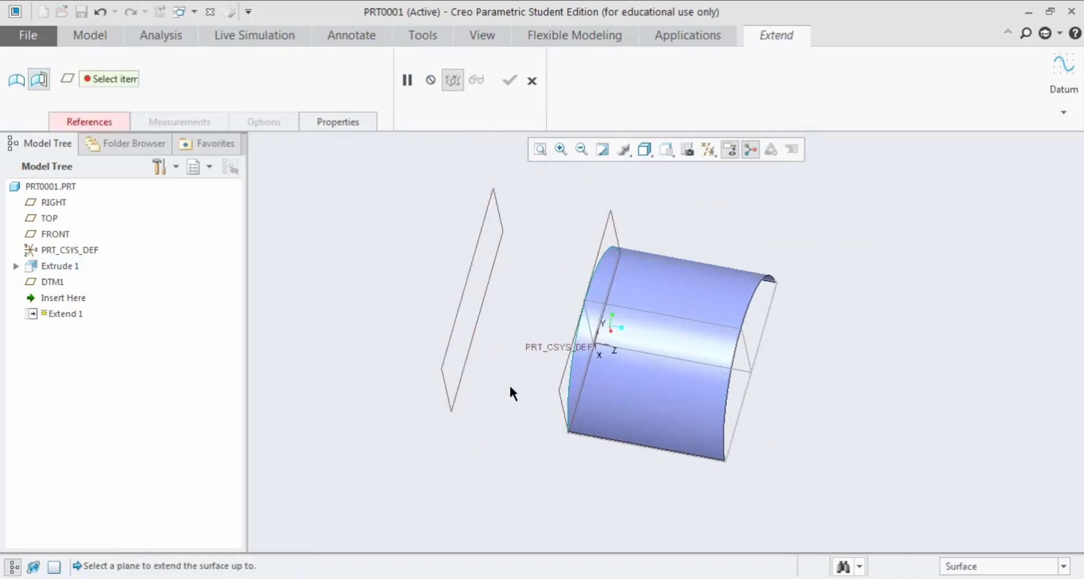
click(99, 123)
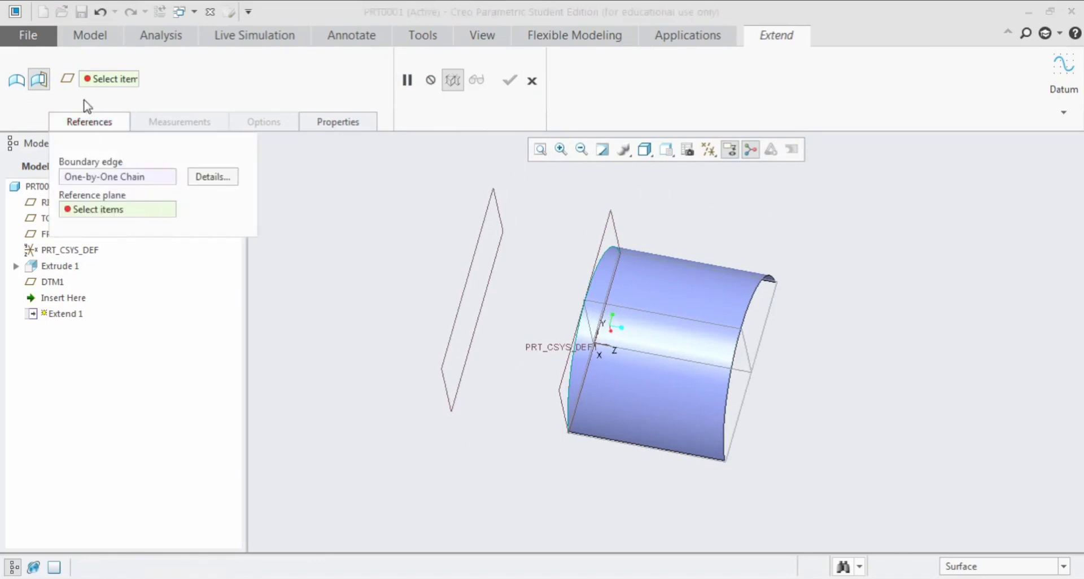
click(87, 123)
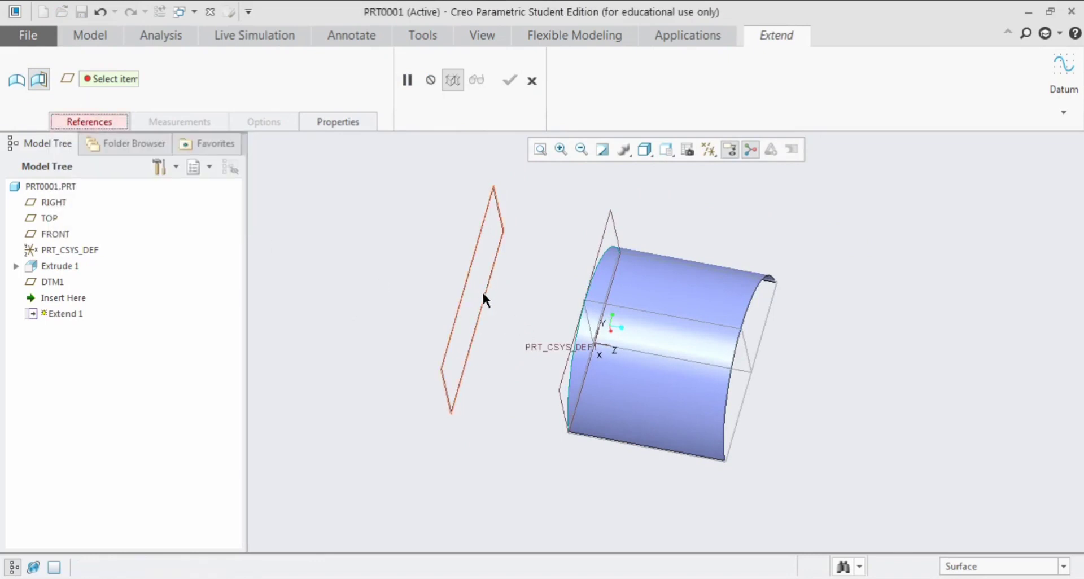
click(467, 293)
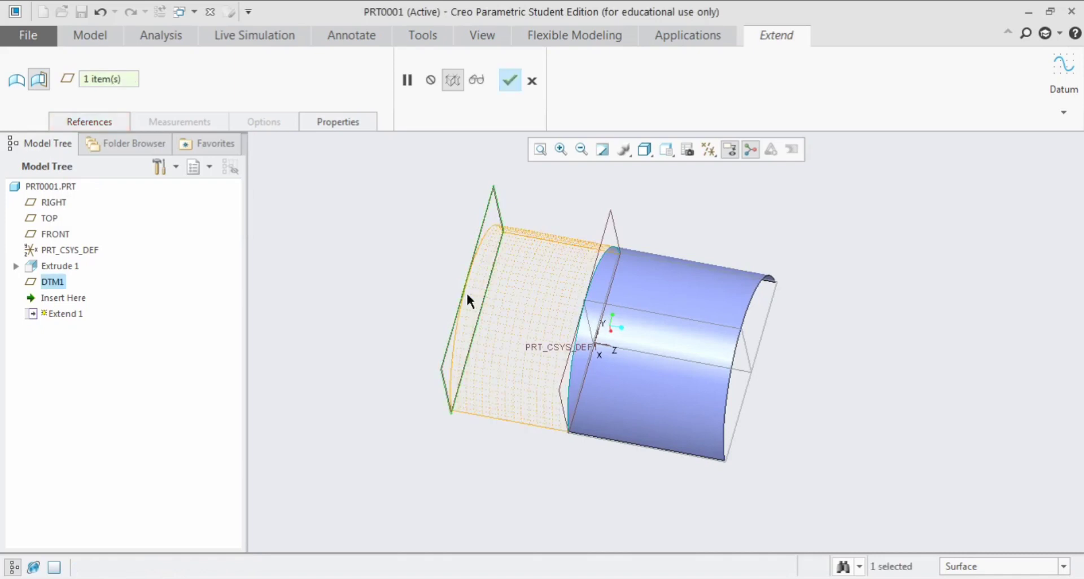
Step: Preview the surface extended up to the offset datum plane and resume editing the extension
middle_drag(466, 290, 593, 359)
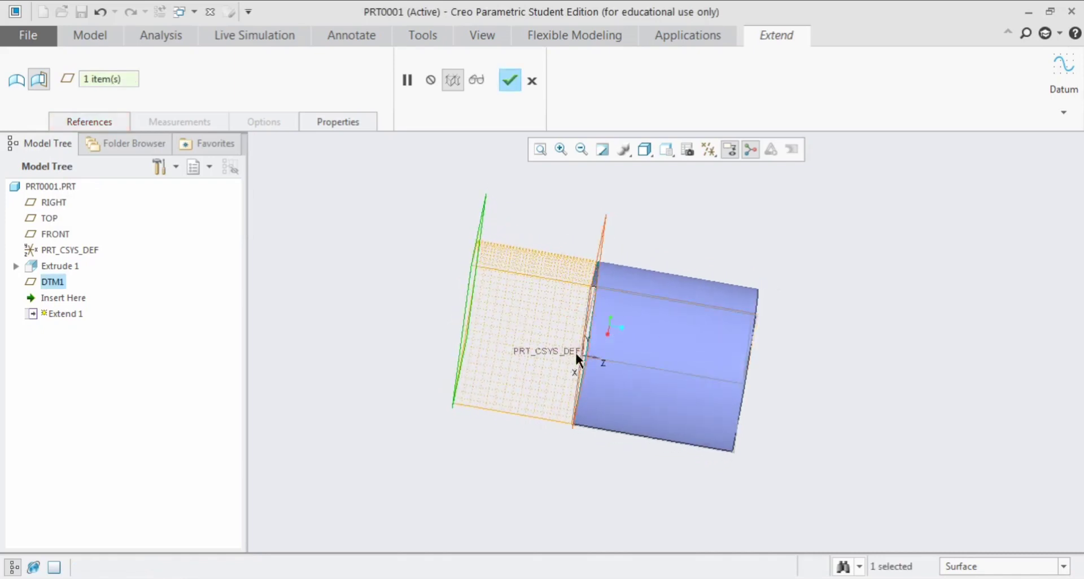
middle_drag(490, 353, 570, 332)
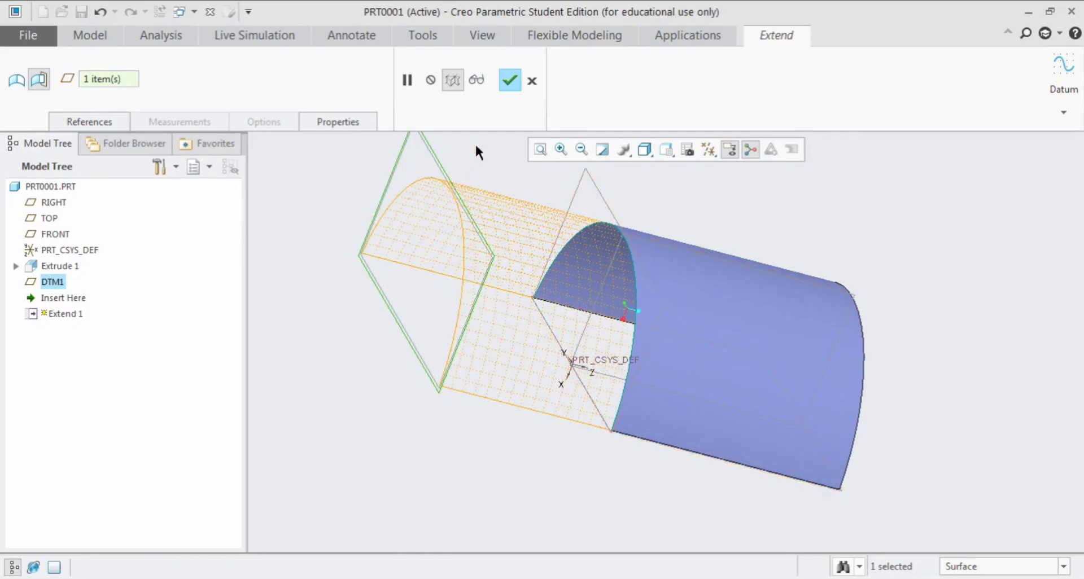
click(476, 79)
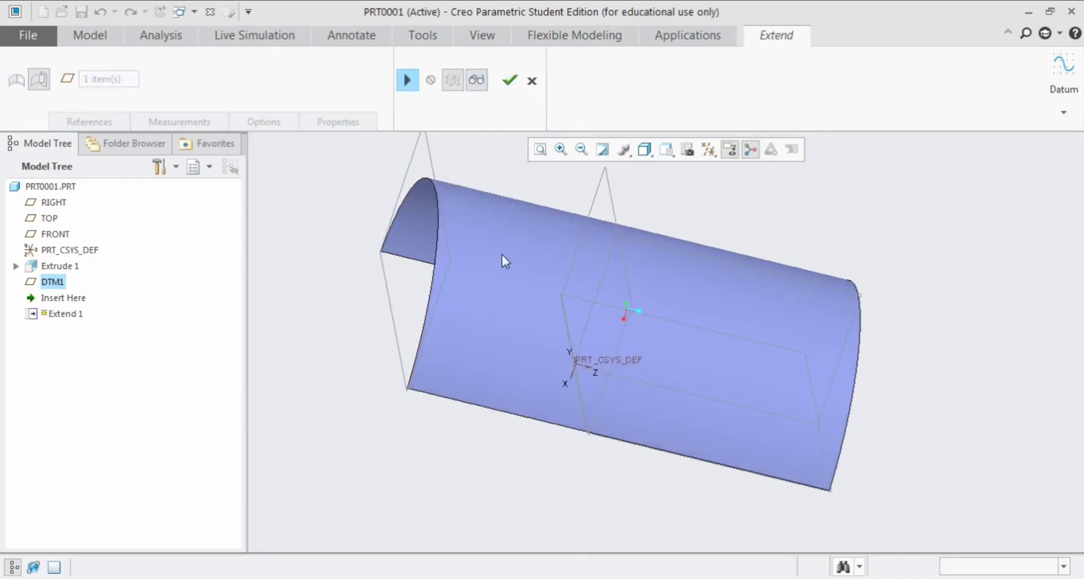
middle_drag(503, 255, 509, 249)
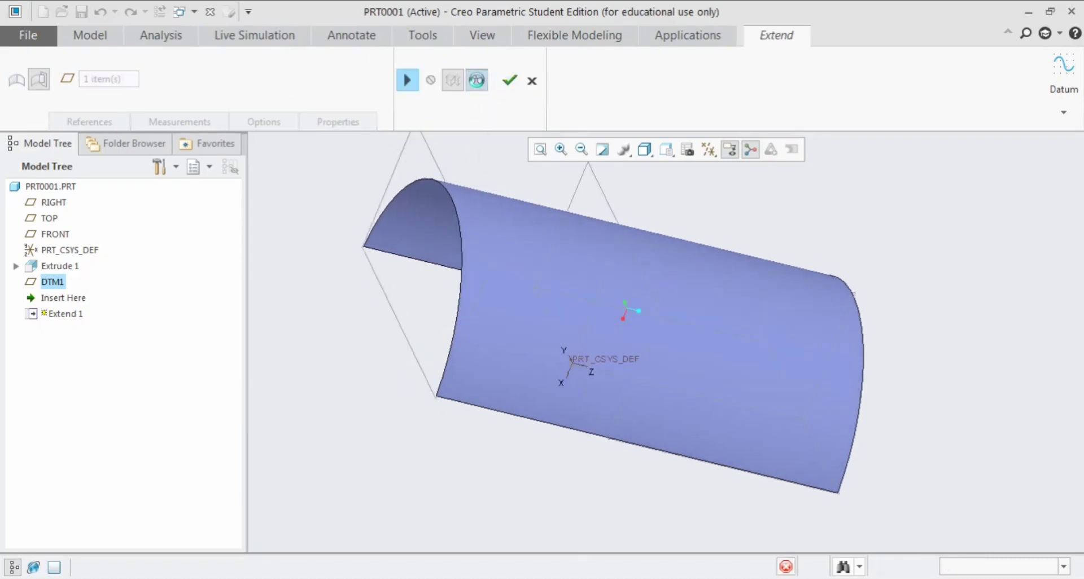
click(407, 80)
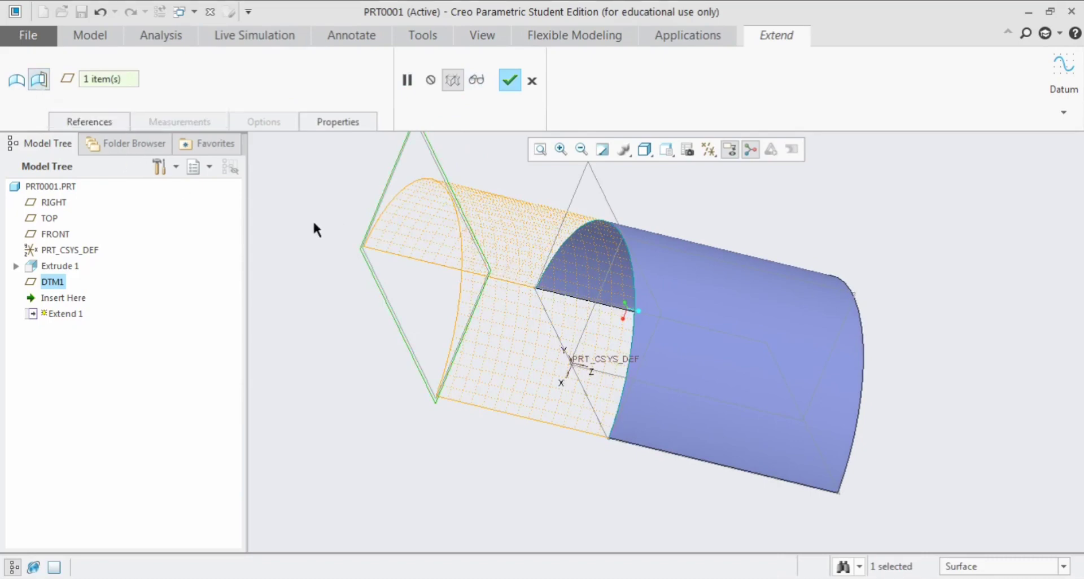
Step: Complete the extension of the half-cylinder up to the offset datum plane and inspect the lengthened surface
scroll(418, 338, down, 3)
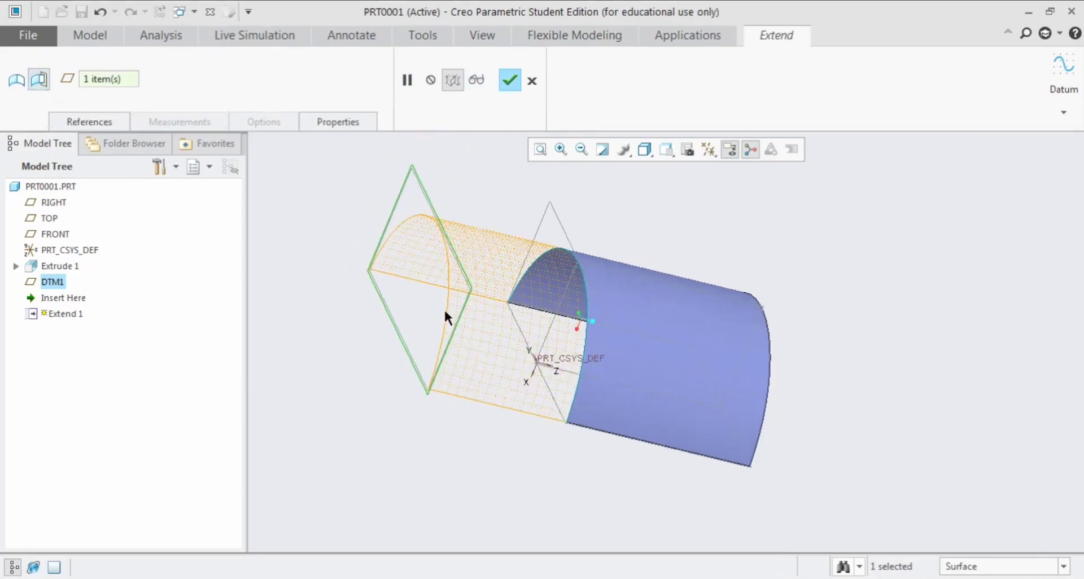
mouse_move(445, 312)
middle_down()
mouse_move(425, 315)
mouse_move(446, 317)
middle_up()
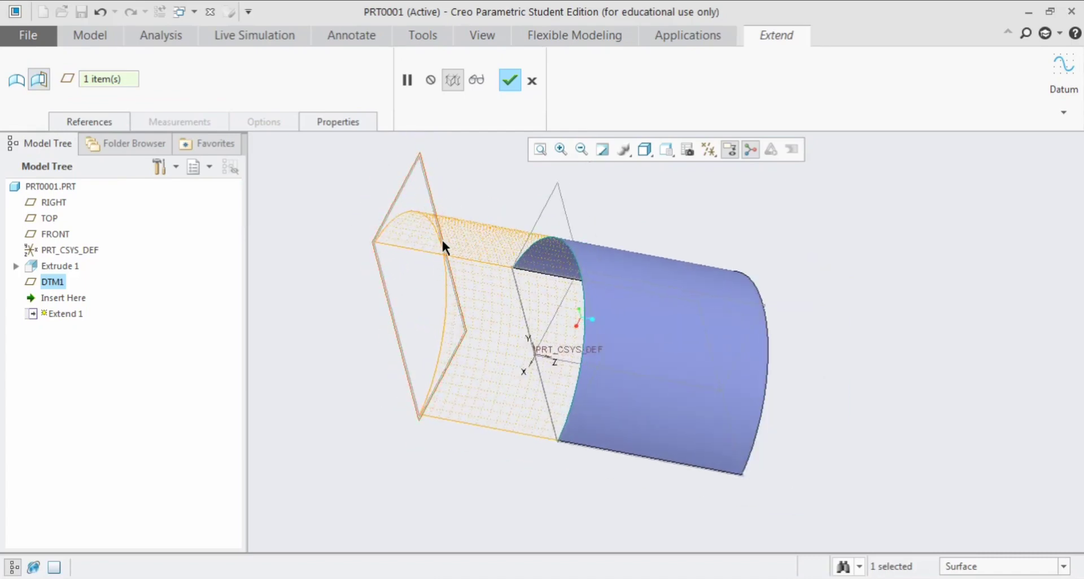
middle_drag(441, 239, 435, 239)
click(511, 85)
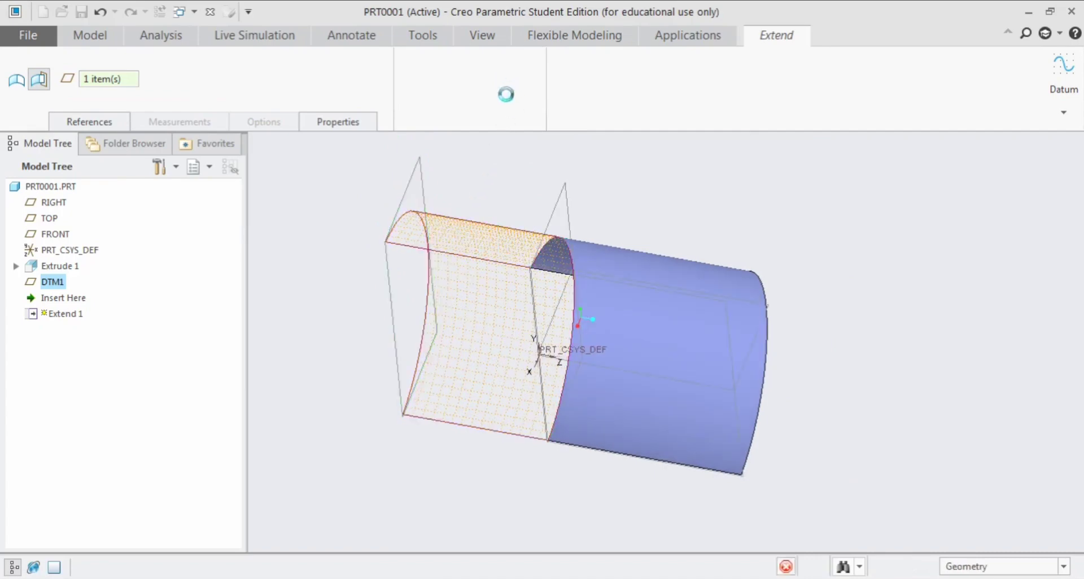
click(343, 292)
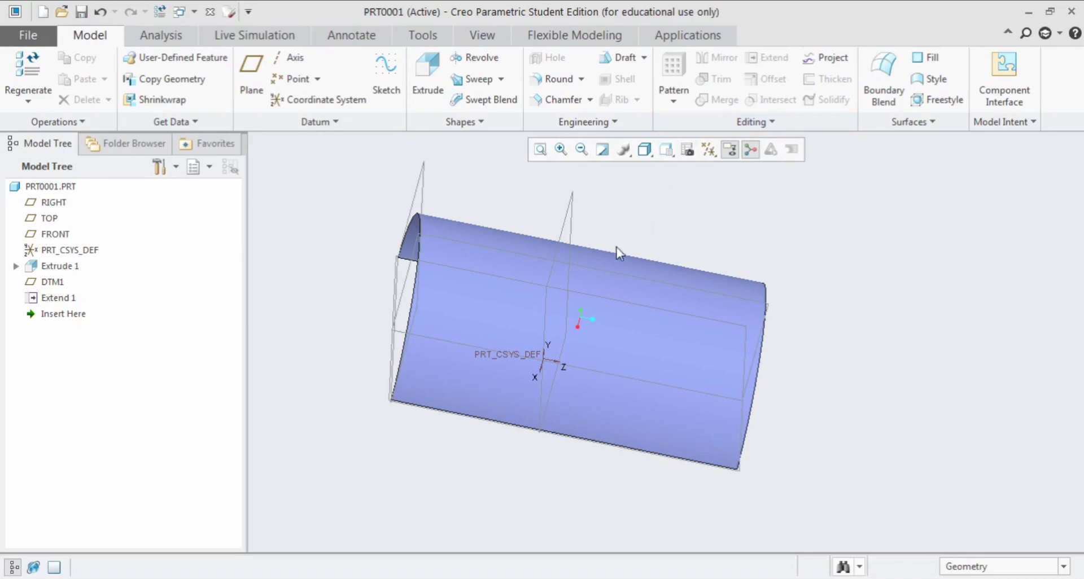
middle_drag(618, 249, 634, 245)
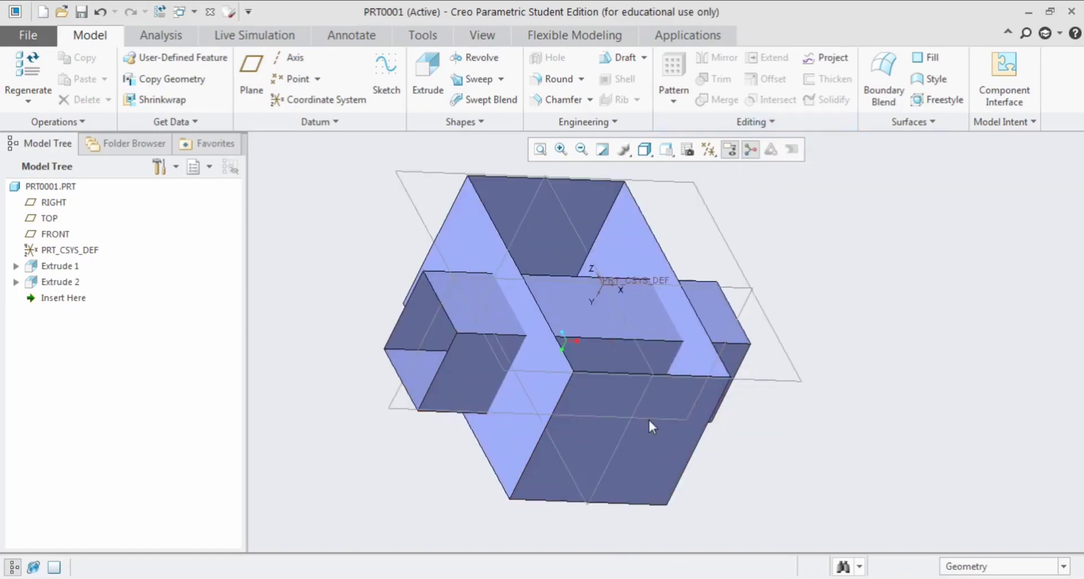
Step: Create intersection curves where the two crossing extruded surfaces, Extrude 1 and Extrude 2, meet, using the Intersect tool
mouse_move(639, 421)
middle_down()
mouse_move(663, 394)
mouse_move(640, 416)
middle_up()
key(ctrl+d)
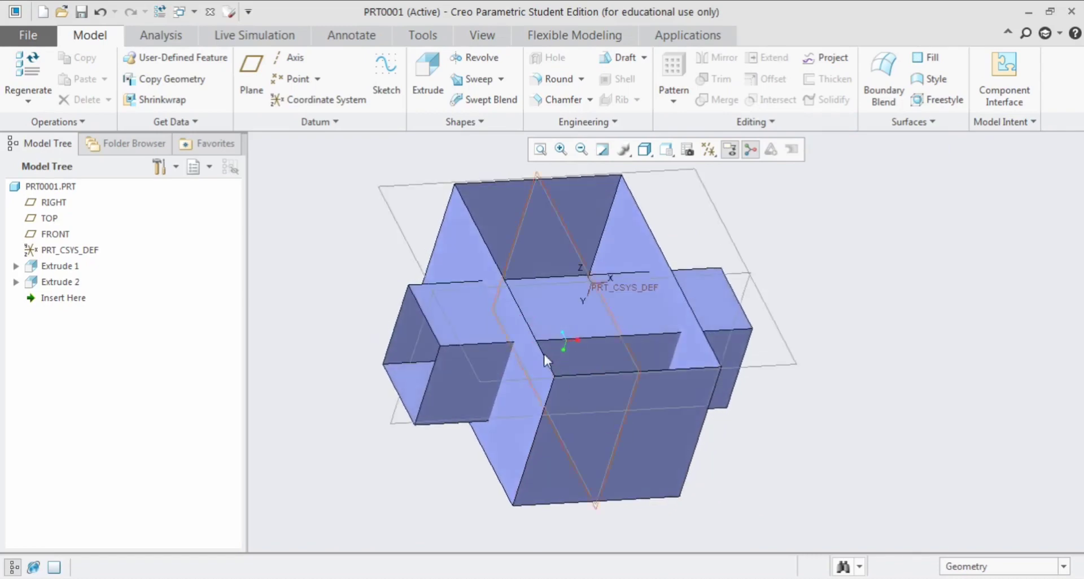
middle_drag(591, 341, 558, 334)
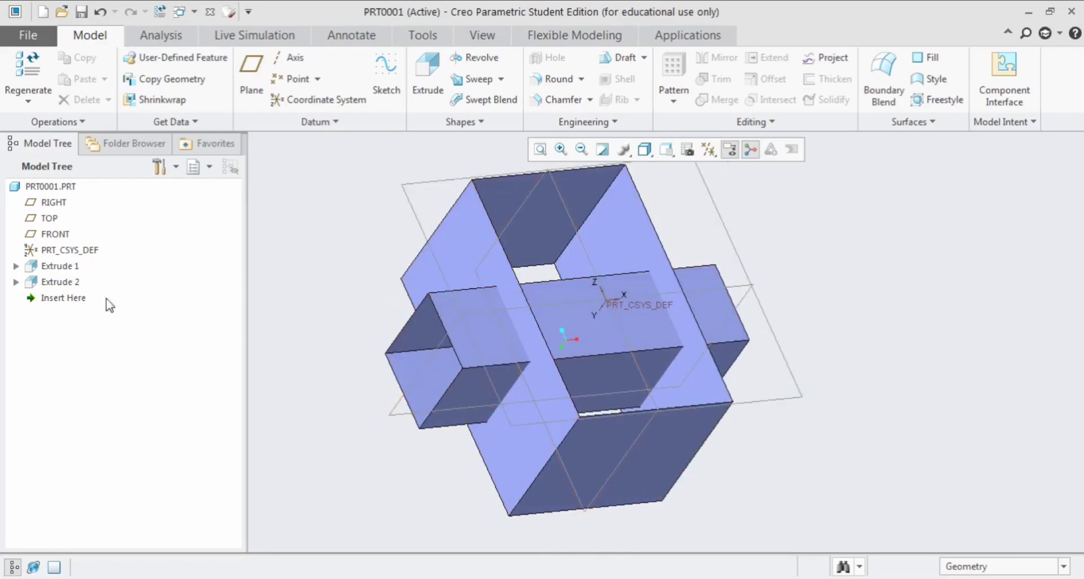
middle_drag(482, 387, 477, 295)
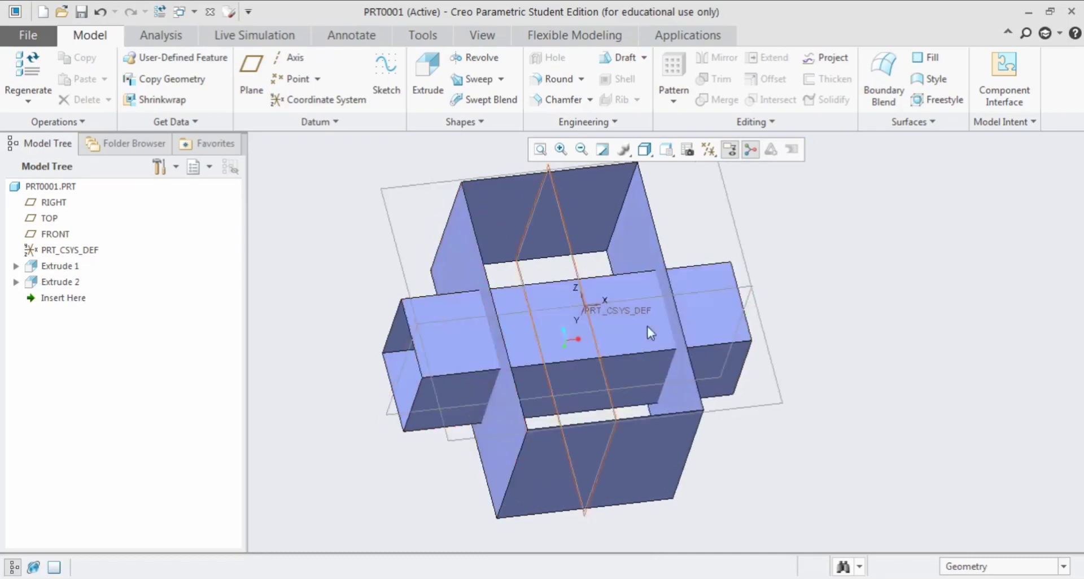
middle_drag(647, 327, 593, 370)
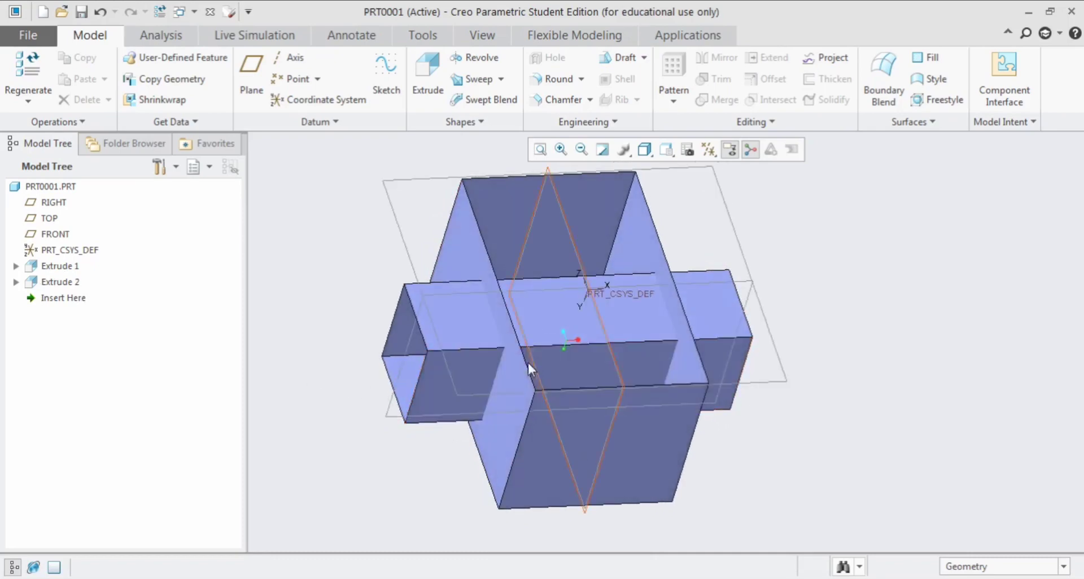
click(59, 269)
ctrl+click(60, 282)
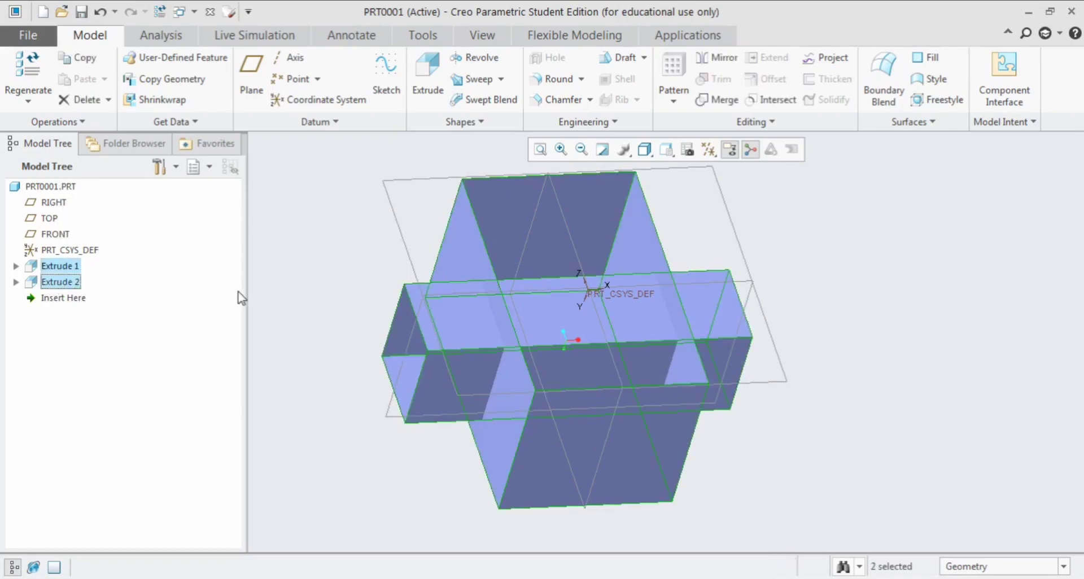
click(772, 102)
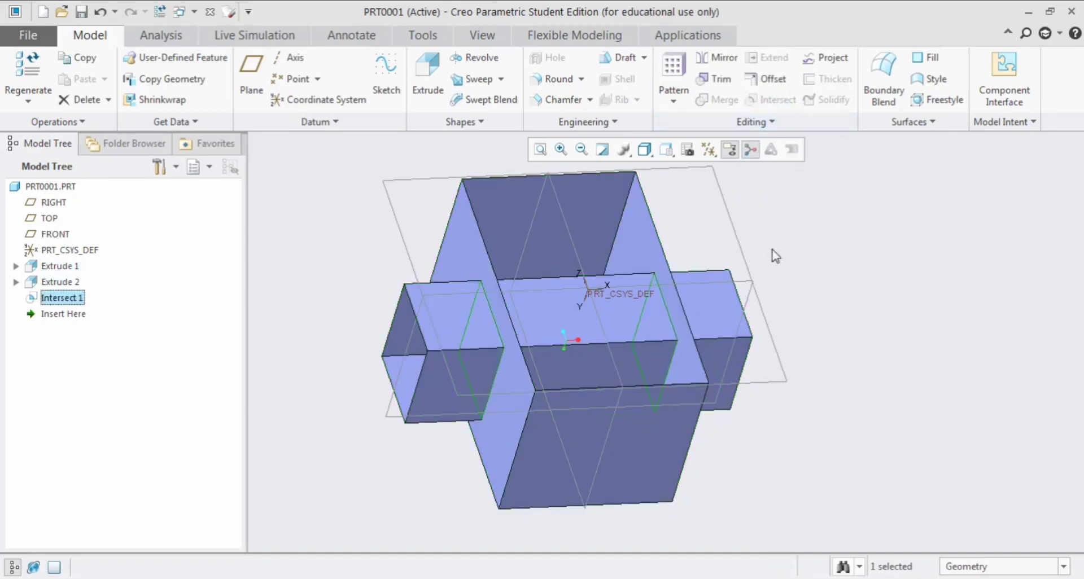
Step: Switch the model's display style to No Hidden to examine the intersection curves
middle_drag(776, 257, 697, 322)
scroll(611, 340, down, 5)
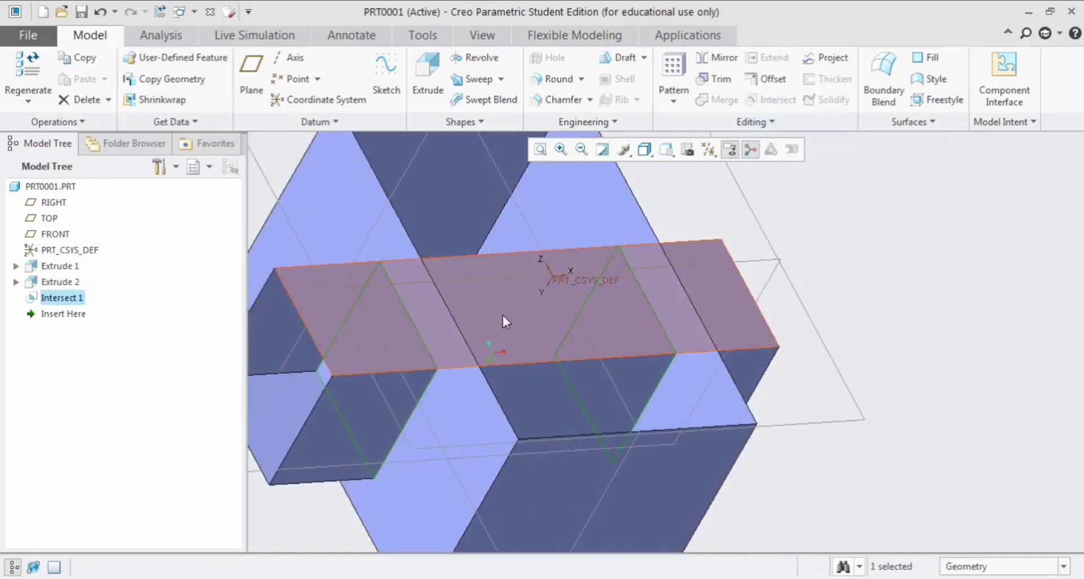
scroll(503, 315, up, 5)
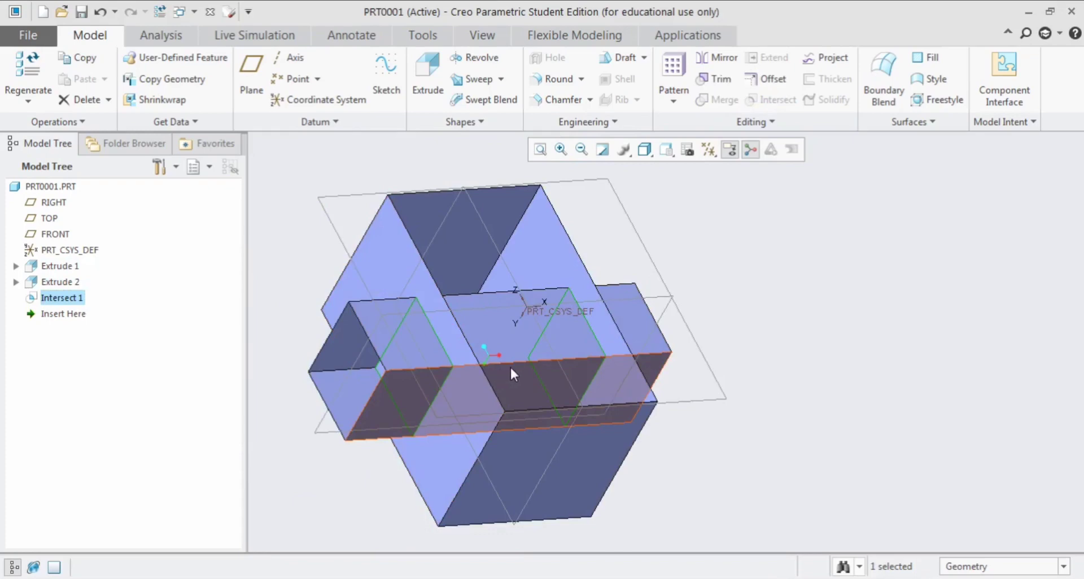
click(645, 150)
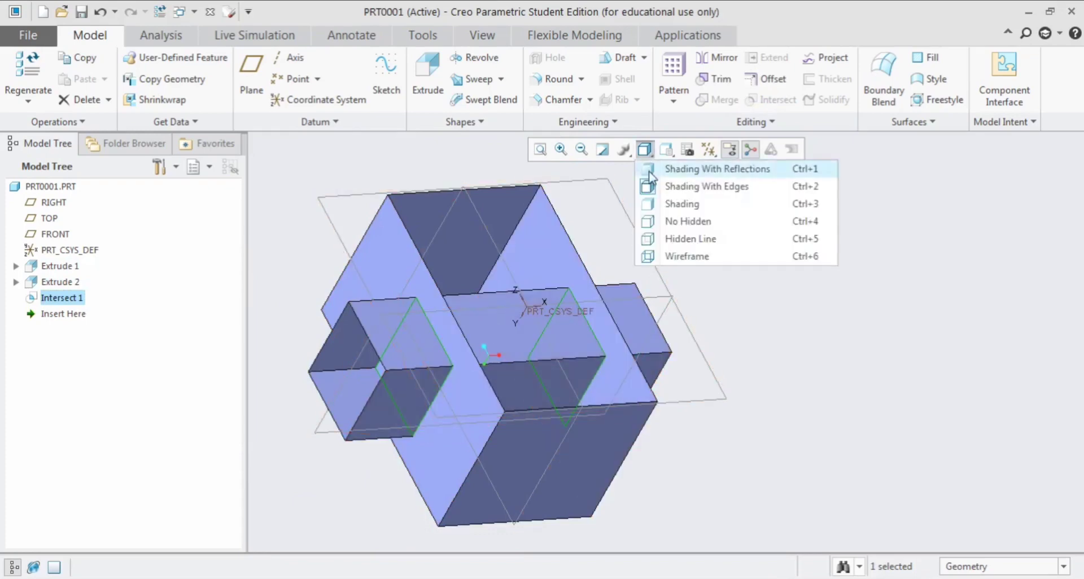
click(686, 222)
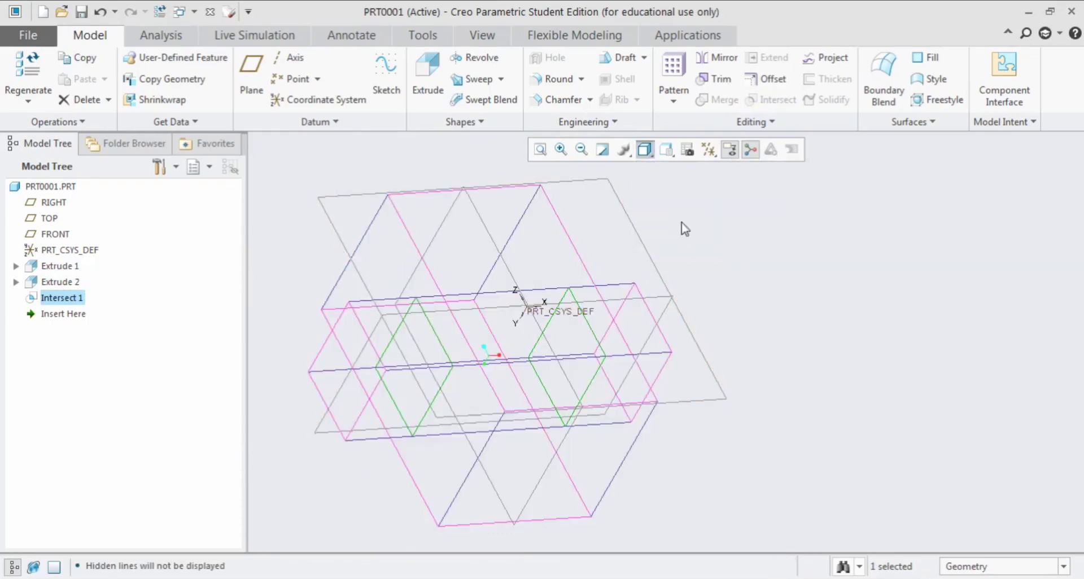
Step: Turn off the display of all datum axes, points, coordinate systems and planes, and inspect the intersection curves from several angles
middle_drag(649, 303, 448, 380)
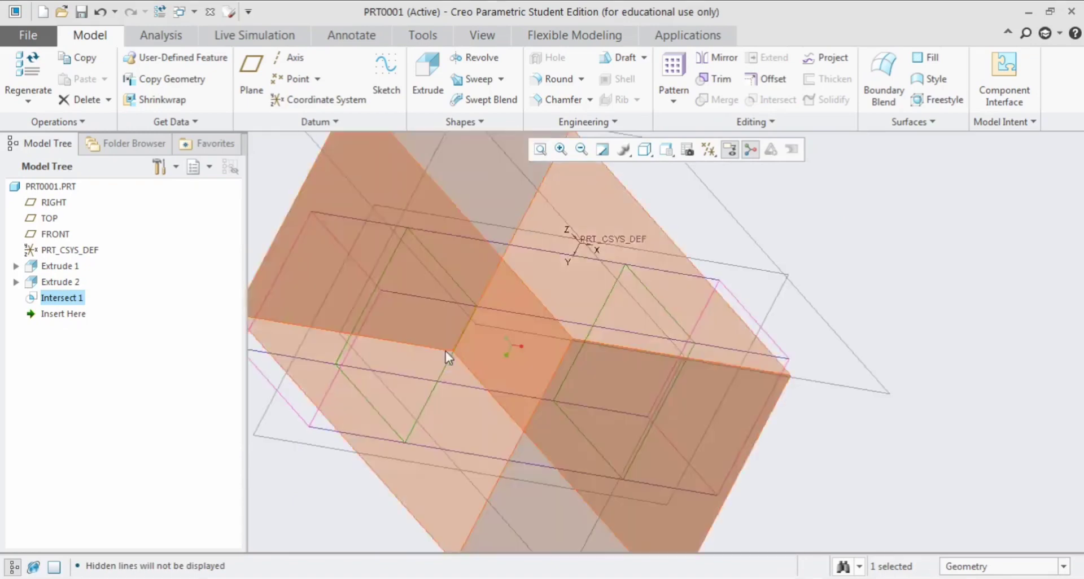
scroll(458, 361, up, 3)
click(708, 150)
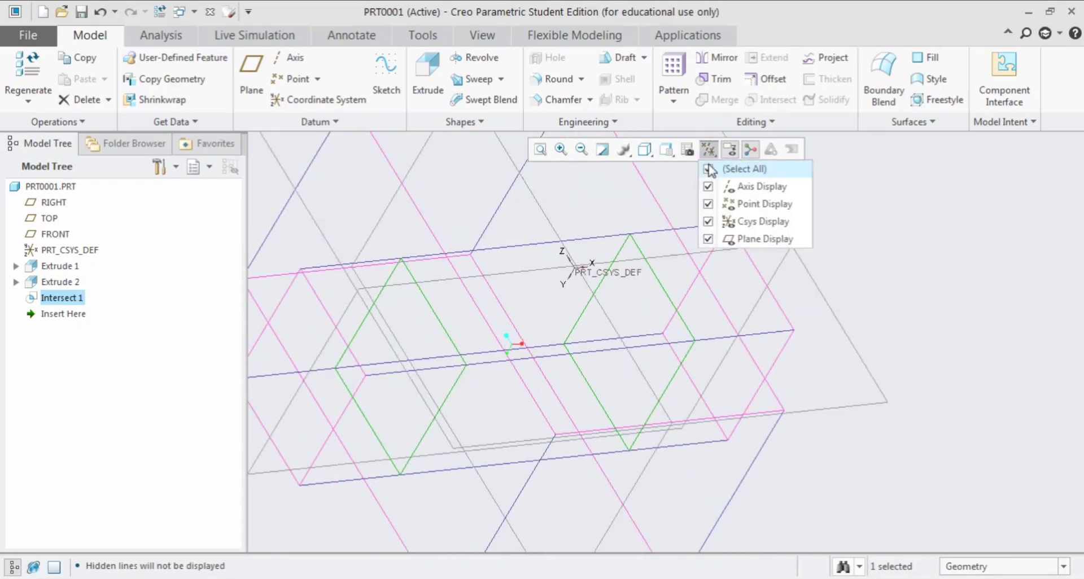
click(709, 170)
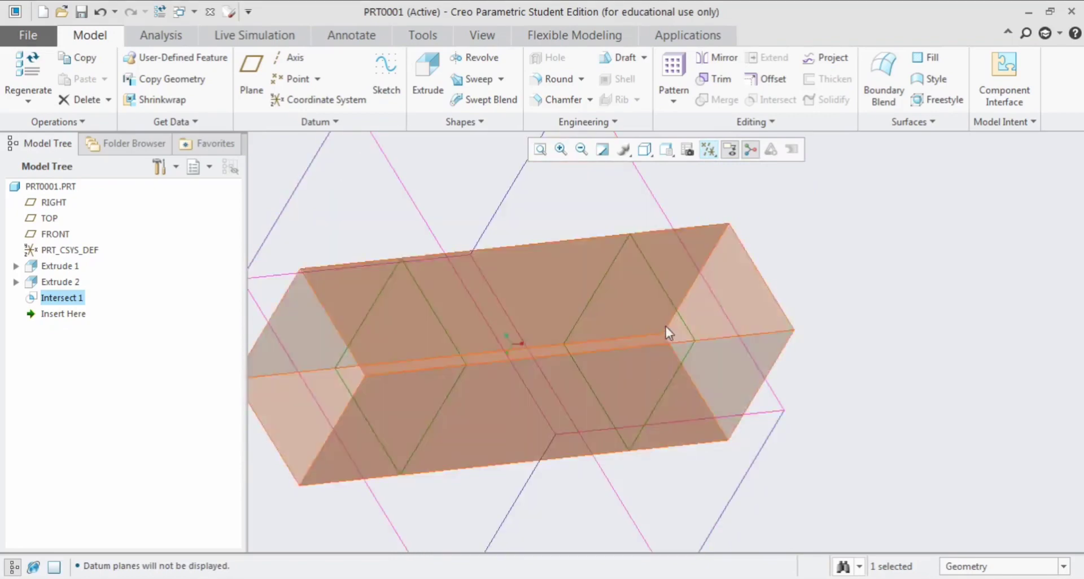
scroll(664, 341, up, 4)
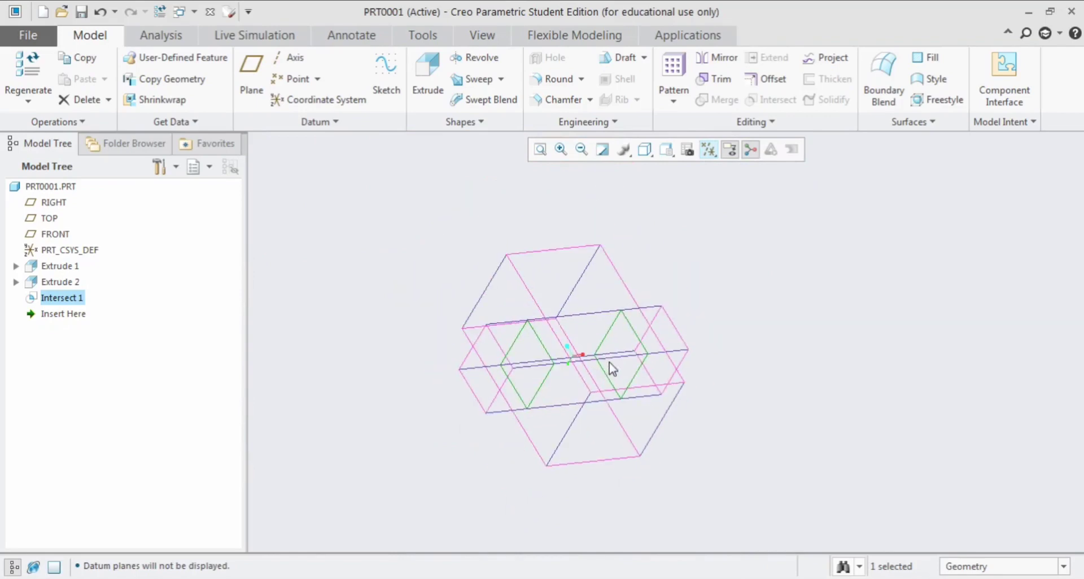
middle_drag(610, 366, 638, 349)
middle_drag(573, 356, 781, 165)
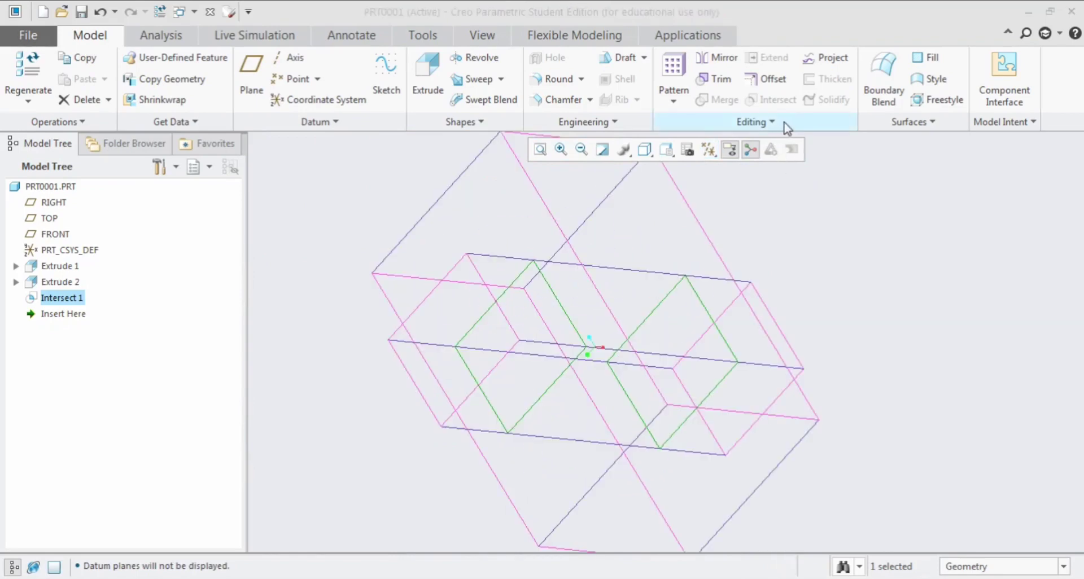